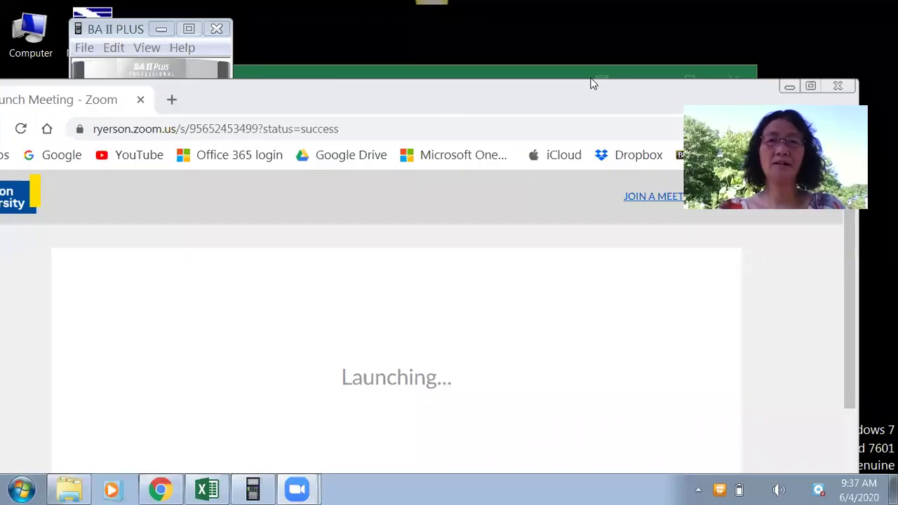
# Step: Place Excel's blank Book1 beside the BA II PLUS calculator, move the Zoom page aside, and select A1
pyautogui.click(590, 76)
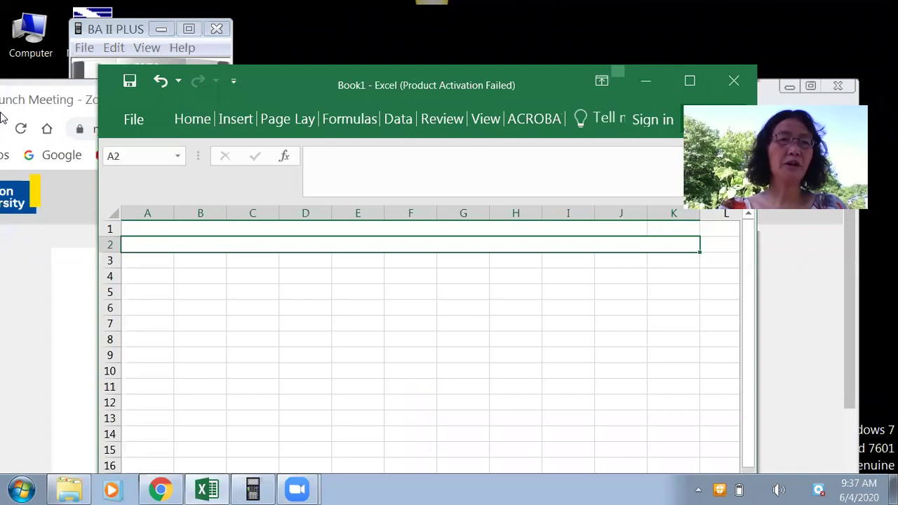
pyautogui.click(42, 95)
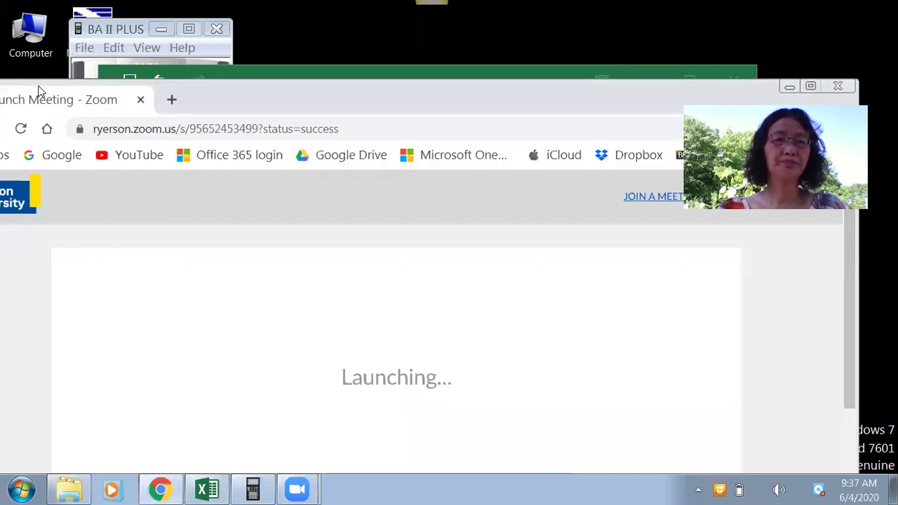
pyautogui.moveTo(40, 91); pyautogui.dragTo(328, 353)
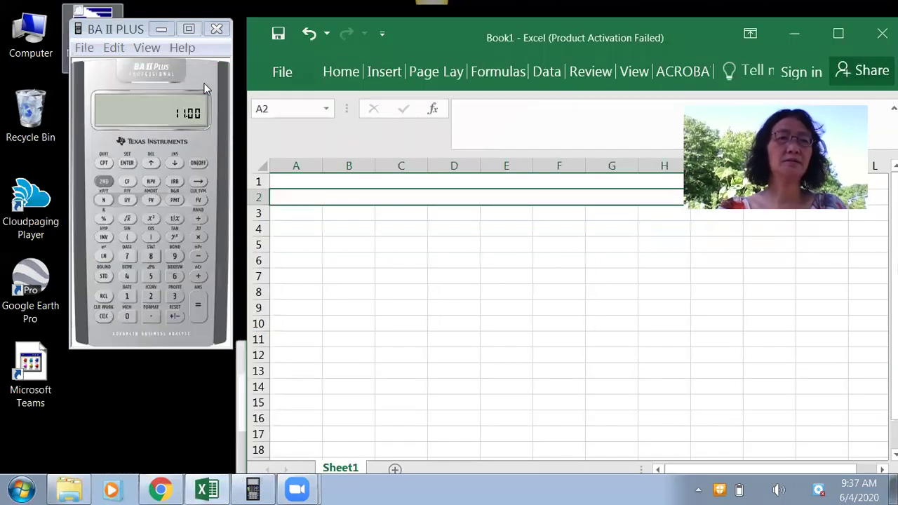
pyautogui.moveTo(101, 27); pyautogui.dragTo(67, 22)
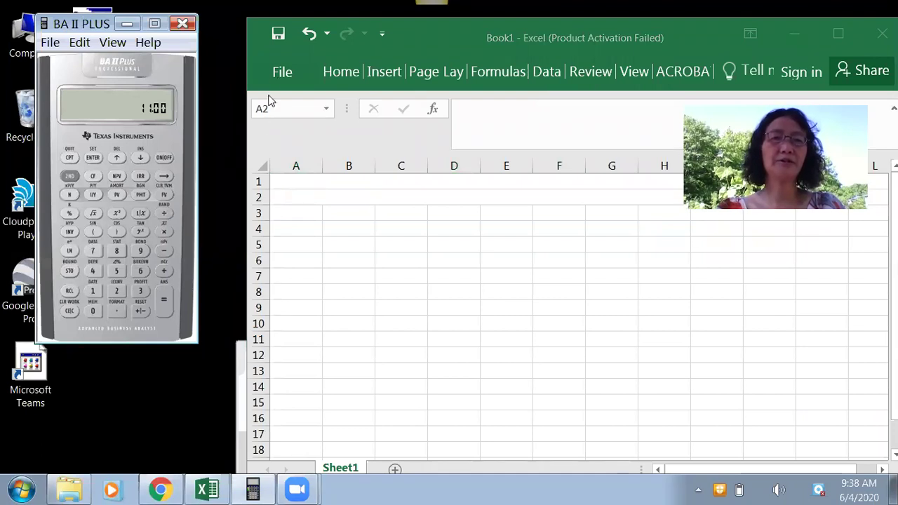
pyautogui.moveTo(270, 81); pyautogui.dragTo(230, 74)
pyautogui.click(255, 171)
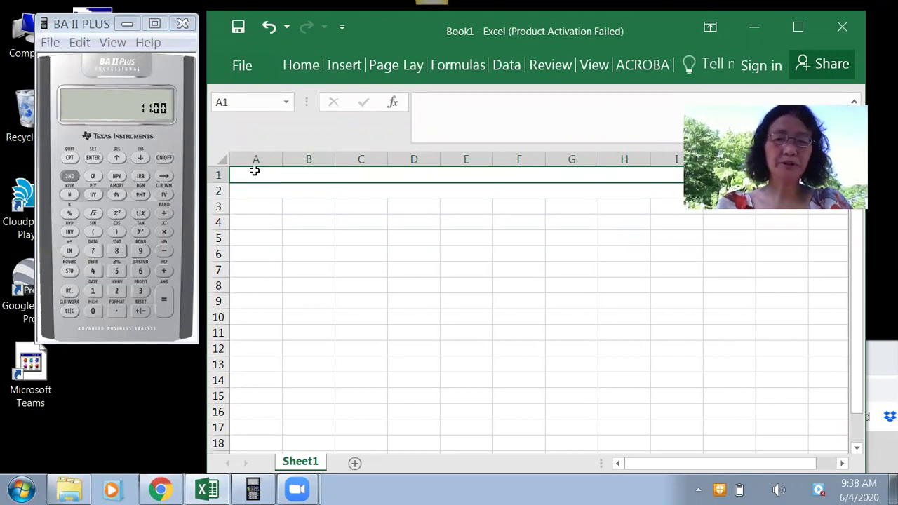
# Step: Start the A1 problem text with '$150 each month, 60 months' followed by the 10000 amount
pyautogui.write('150')
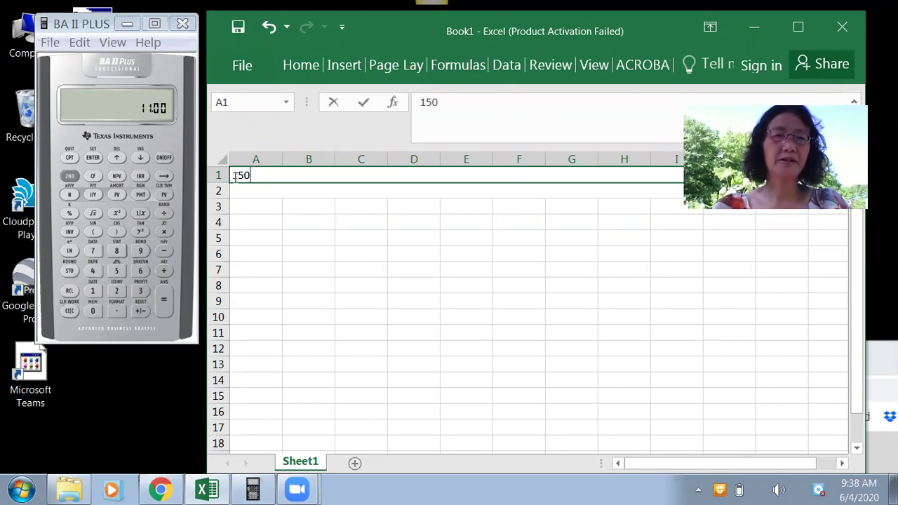
pyautogui.click(234, 175)
pyautogui.write('$150')
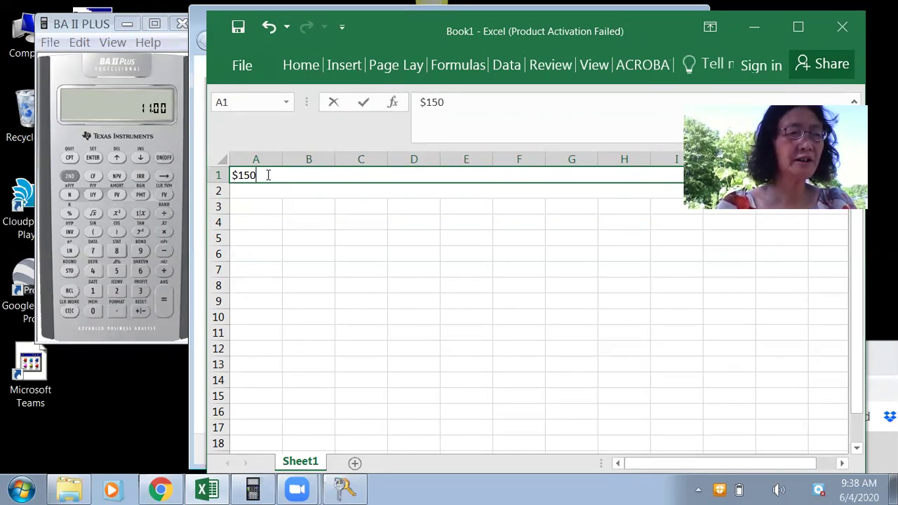
pyautogui.write(' each month')
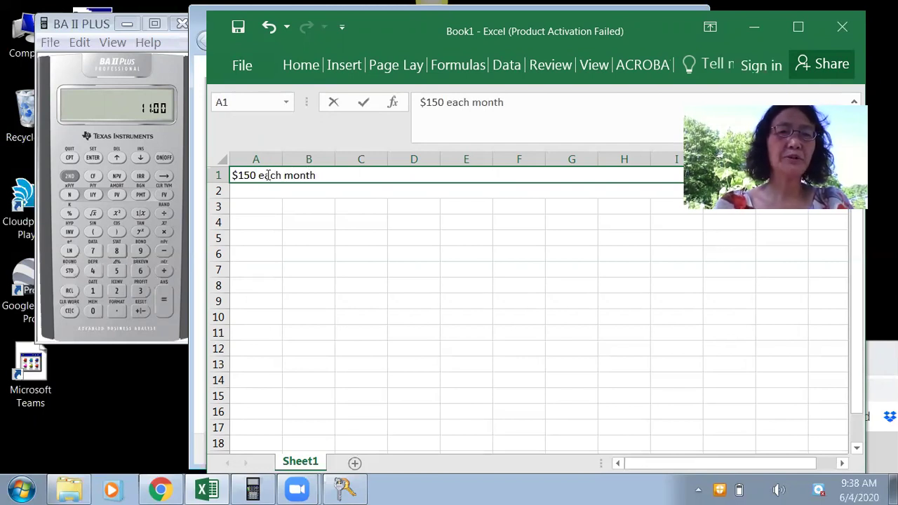
pyautogui.write(', 60 ')
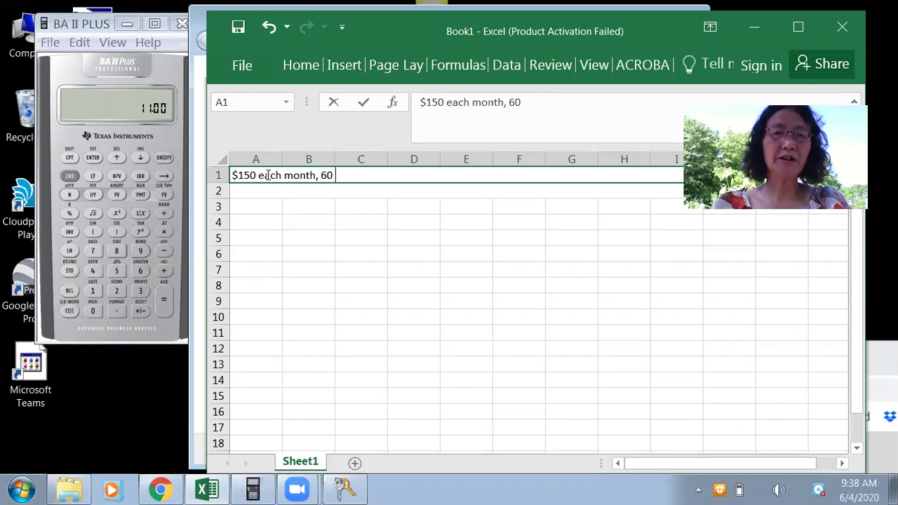
pyautogui.write('months,')
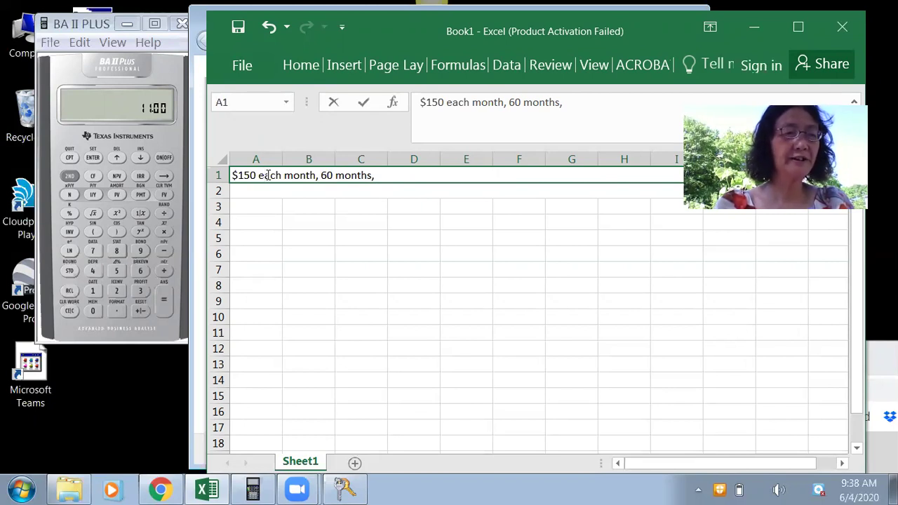
pyautogui.click(267, 175)
pyautogui.write('$10')
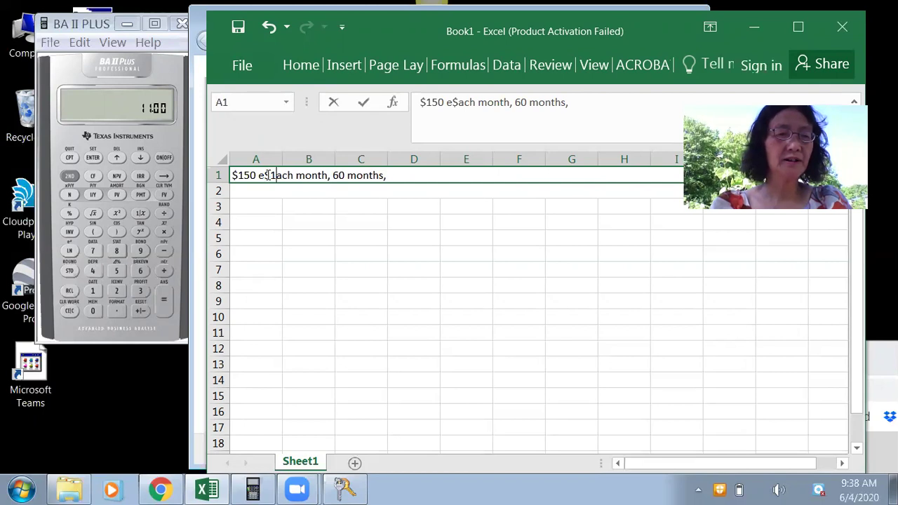
pyautogui.press('BackSpace')
pyautogui.press('BackSpace')
pyautogui.press('BackSpace')
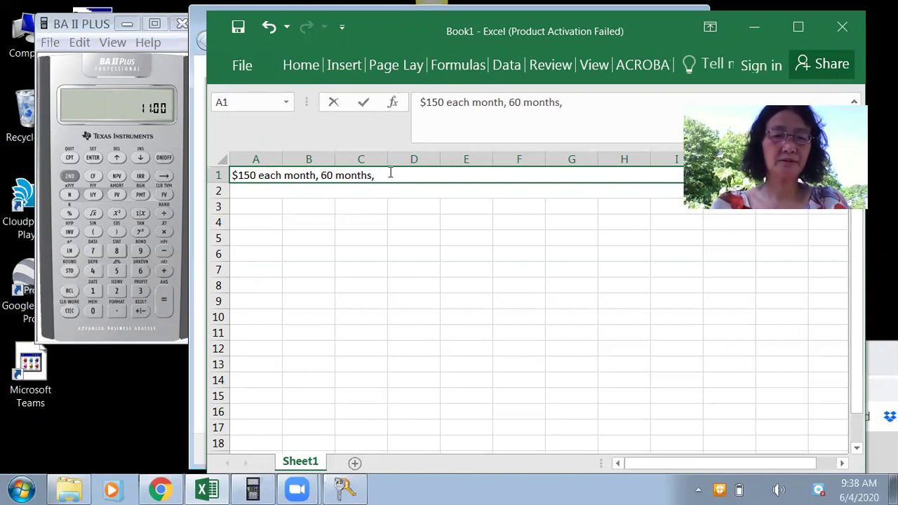
pyautogui.write('$10000')
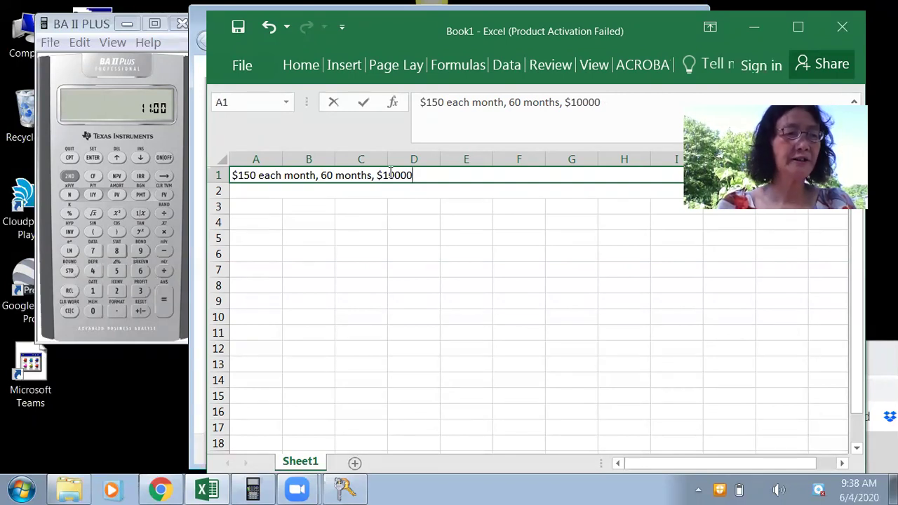
# Step: Continue A1 with '. what was the norminal annual rate of interest', correcting the amount typos
pyautogui.write('.')
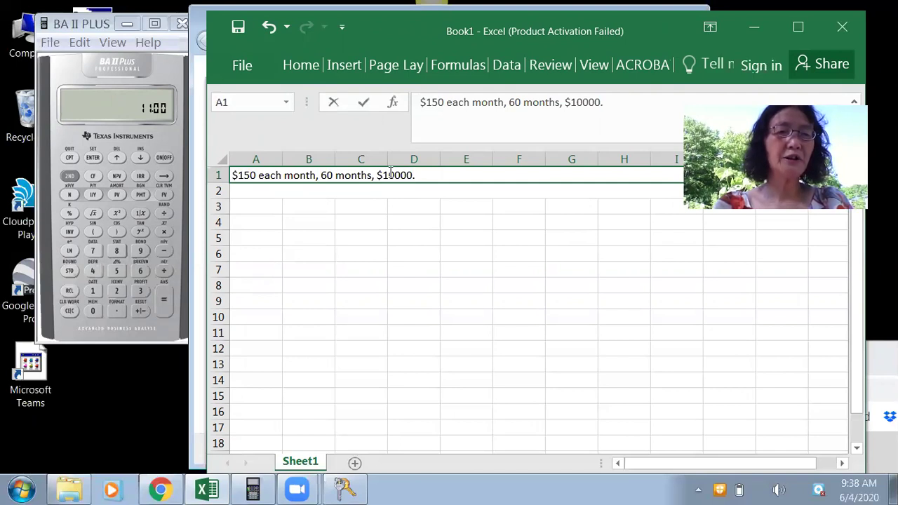
pyautogui.write(' what was ')
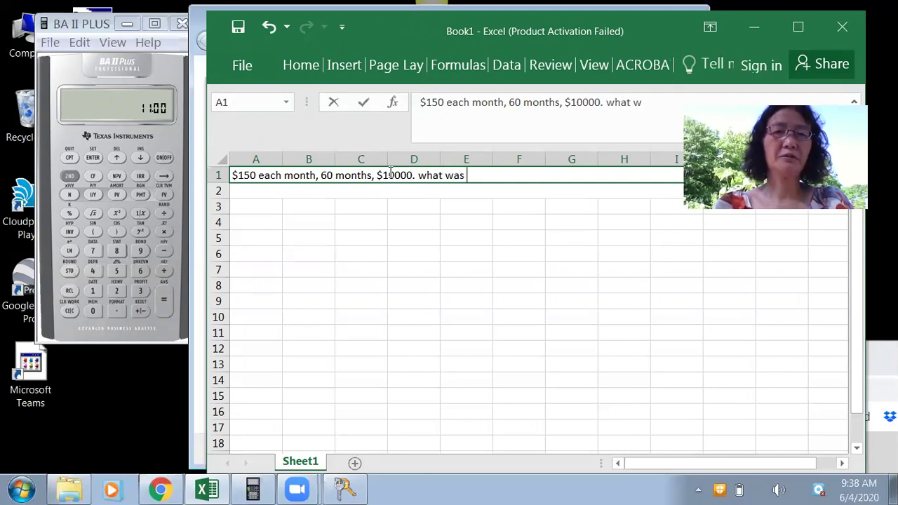
pyautogui.write('the normal')
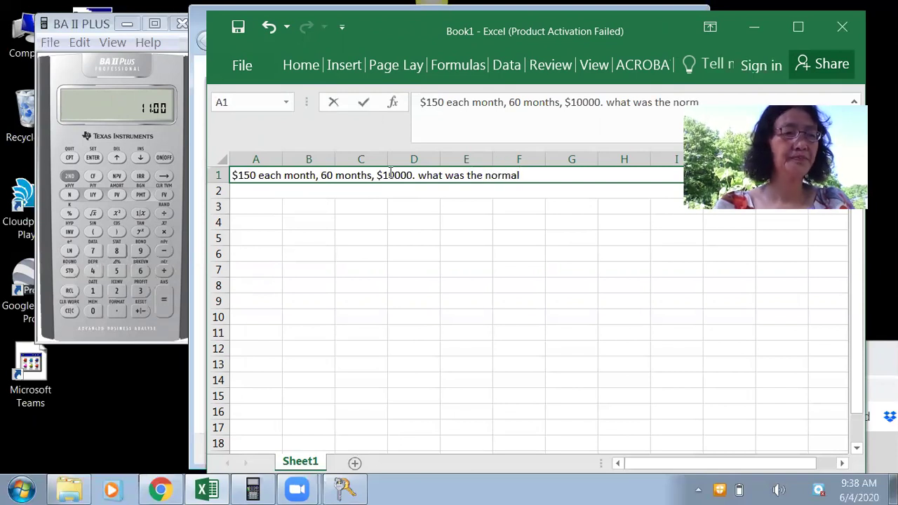
pyautogui.click(389, 173)
pyautogui.press('BackSpace')
pyautogui.press('BackSpace')
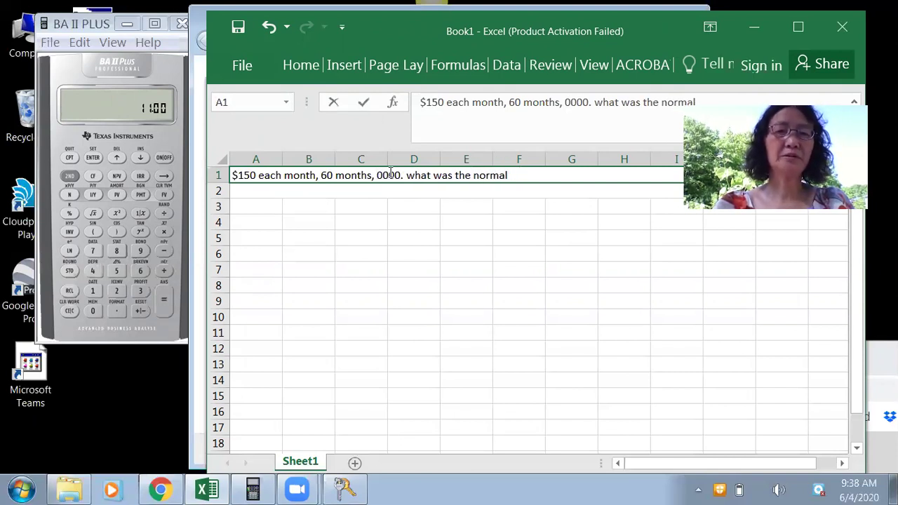
pyautogui.press('BackSpace')
pyautogui.press('BackSpace')
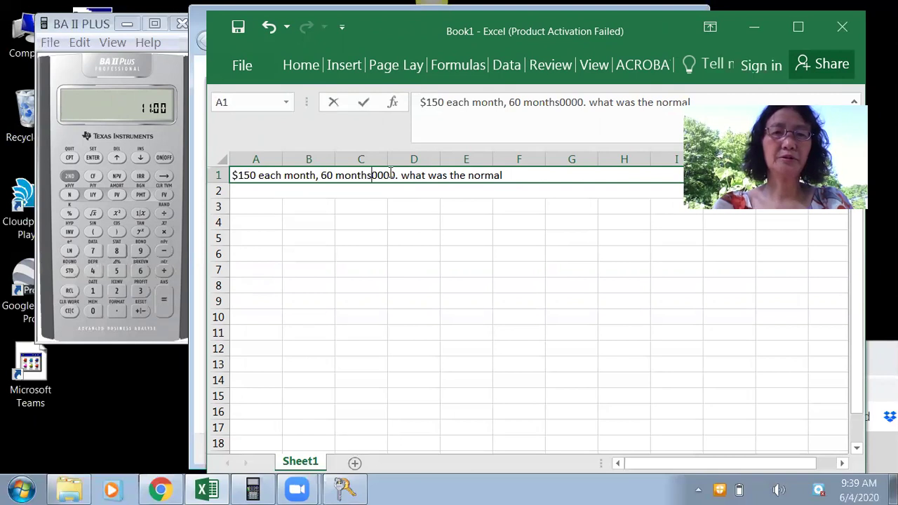
pyautogui.write('10')
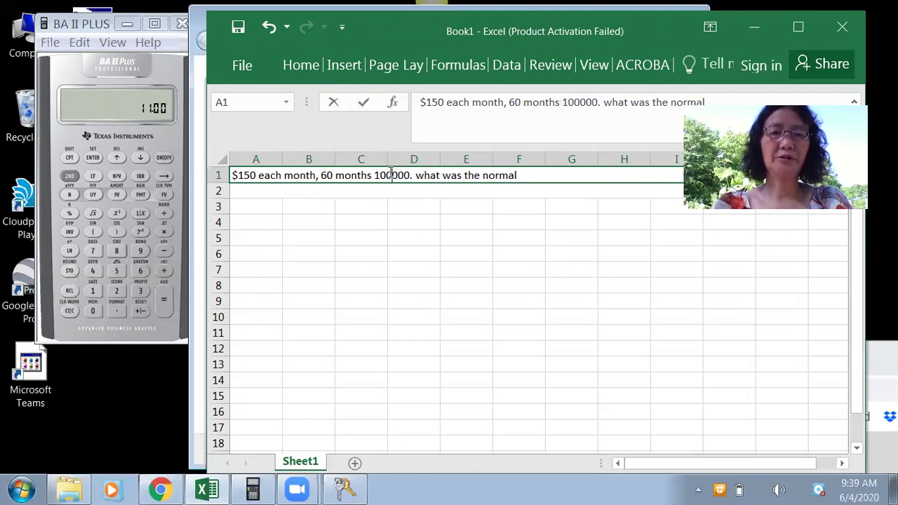
pyautogui.press('BackSpace')
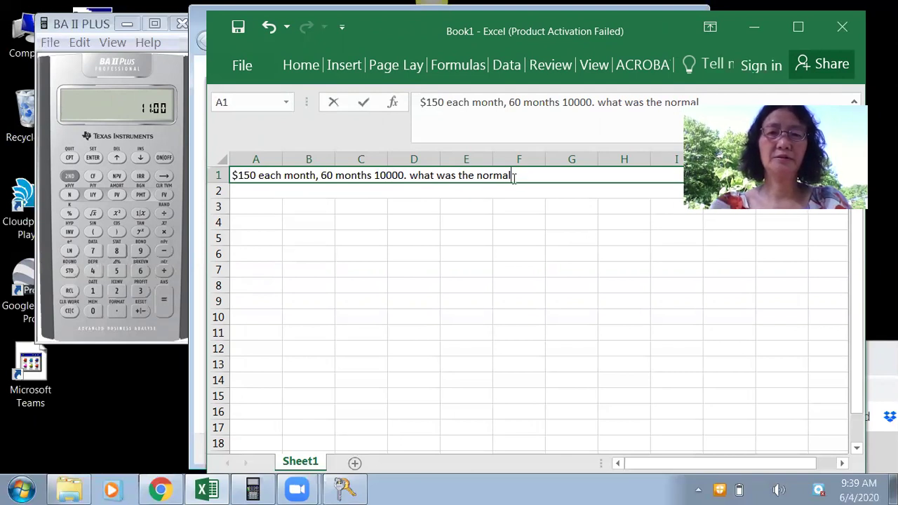
pyautogui.press('BackSpace')
pyautogui.press('BackSpace')
pyautogui.press('BackSpace')
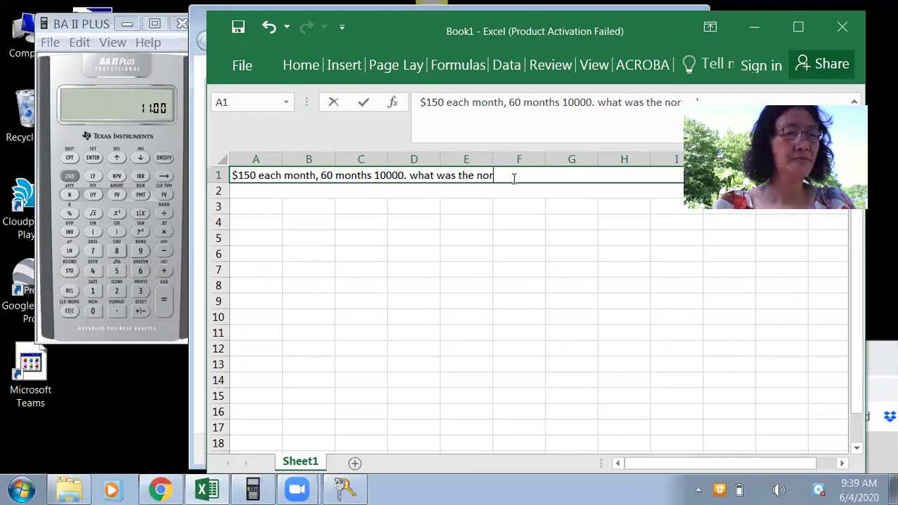
pyautogui.write('min')
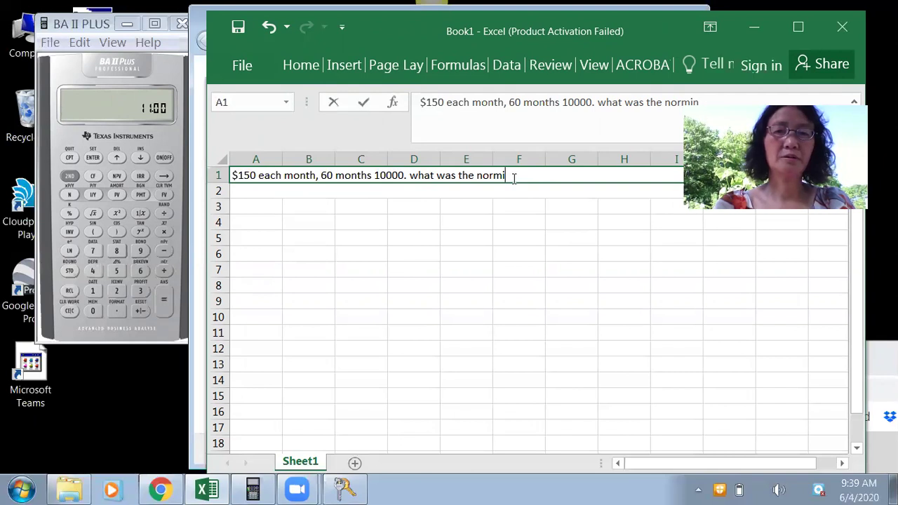
pyautogui.write('al a')
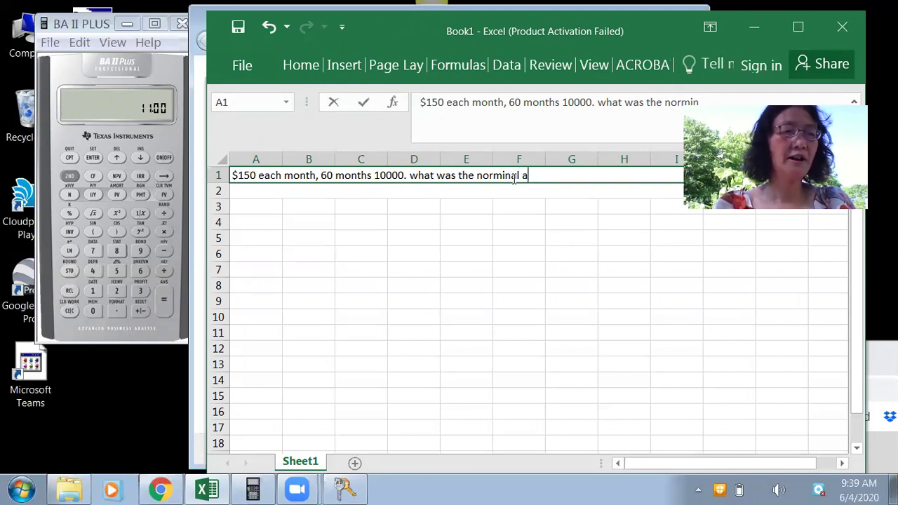
pyautogui.write('nnual rate of ')
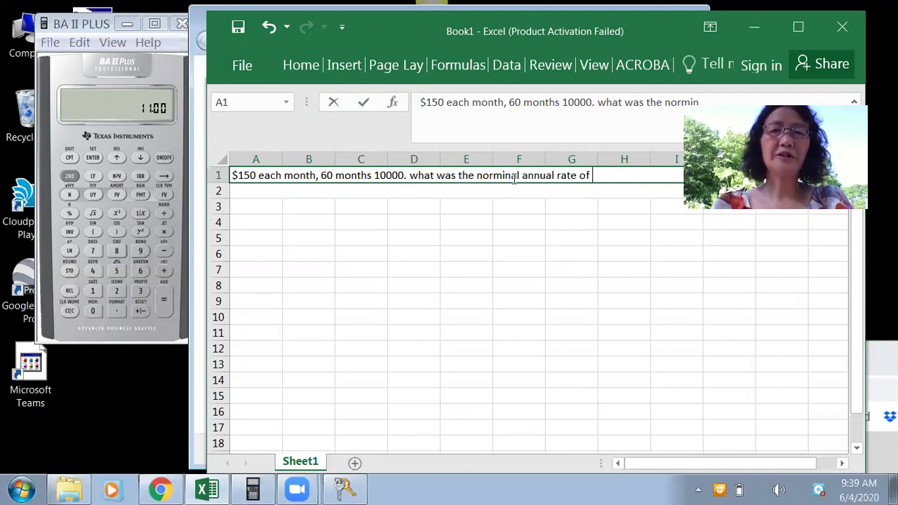
pyautogui.write('interest')
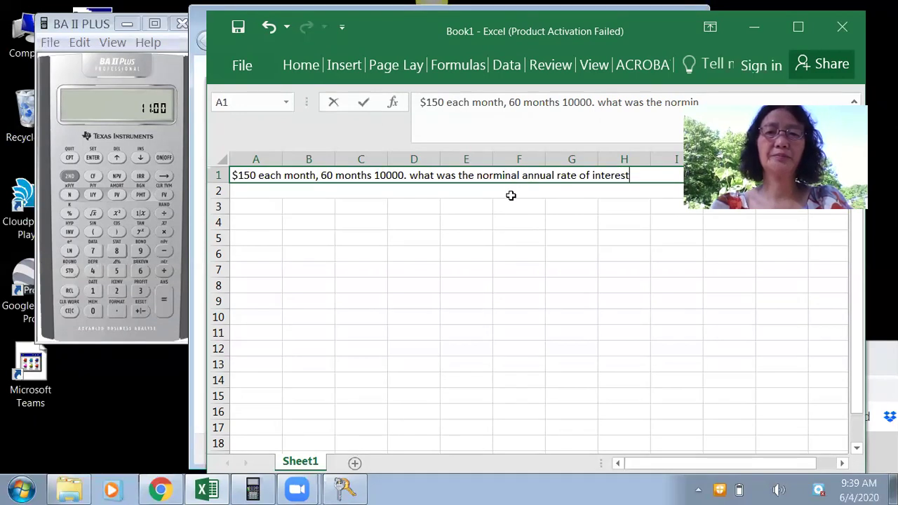
# Step: End the A1 question with 'interest?' and insert ',$' before 10000, leaving a stray 't' in A2
pyautogui.press('BackSpace')
pyautogui.press('BackSpace')
pyautogui.press('Return')
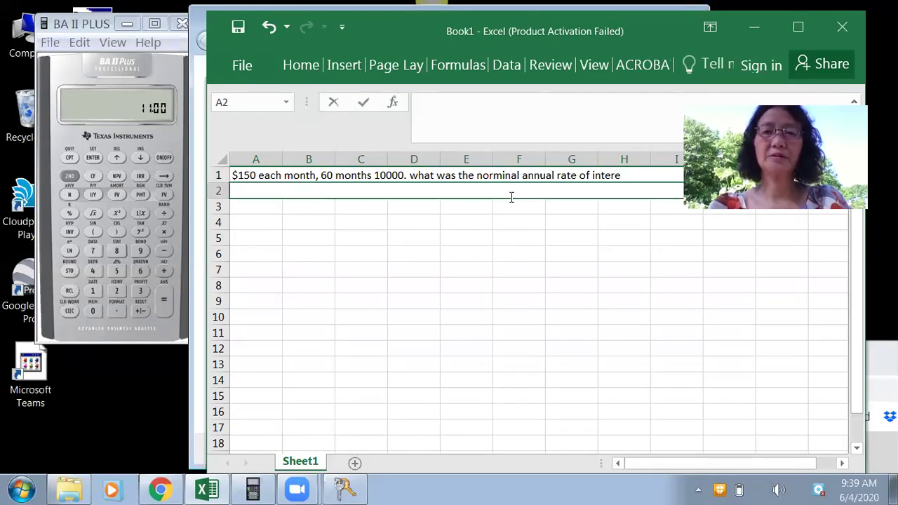
pyautogui.write('t')
pyautogui.press('Up')
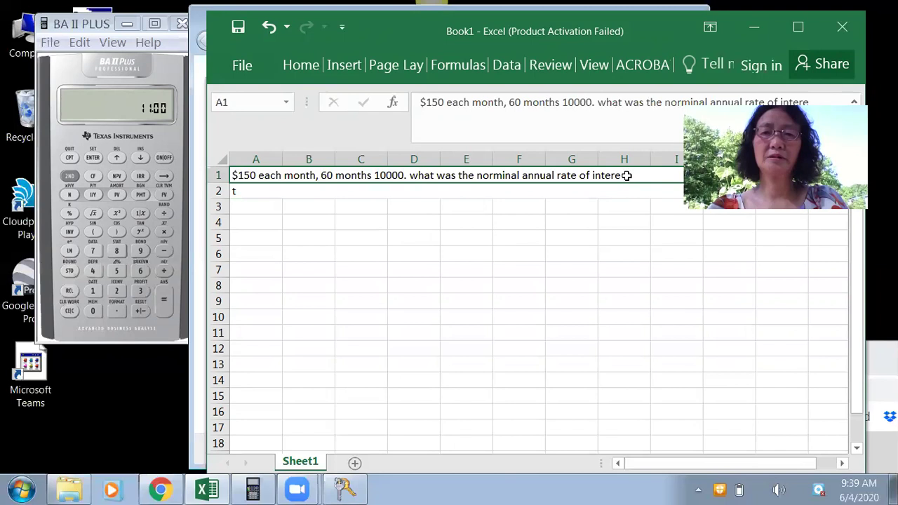
pyautogui.doubleClick(634, 177)
pyautogui.write('st?')
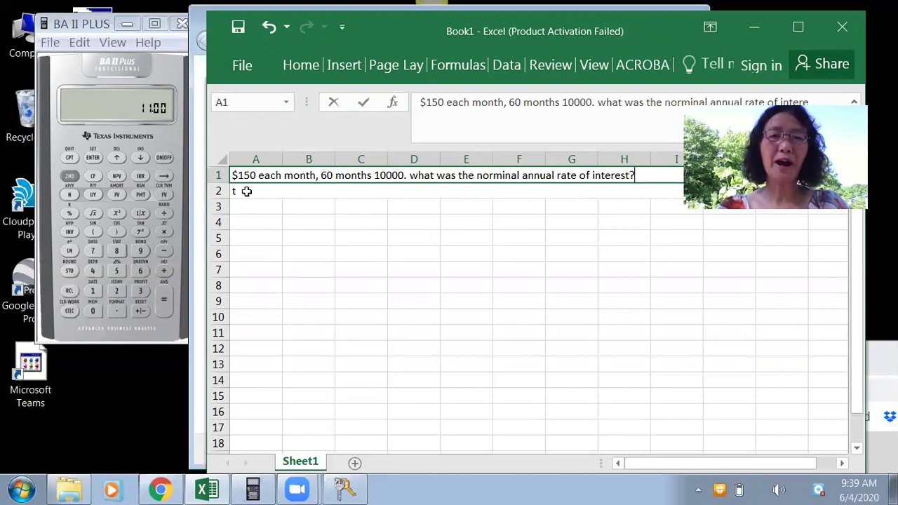
pyautogui.click(372, 174)
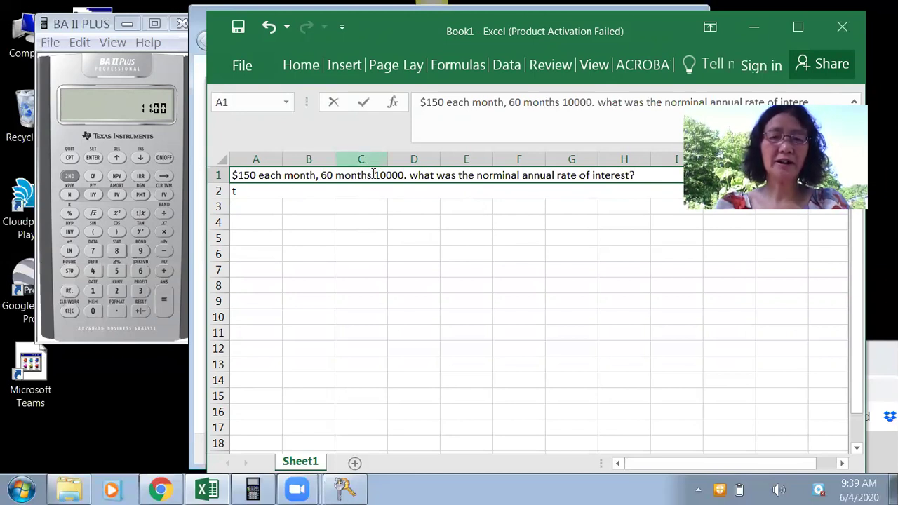
pyautogui.write(',')
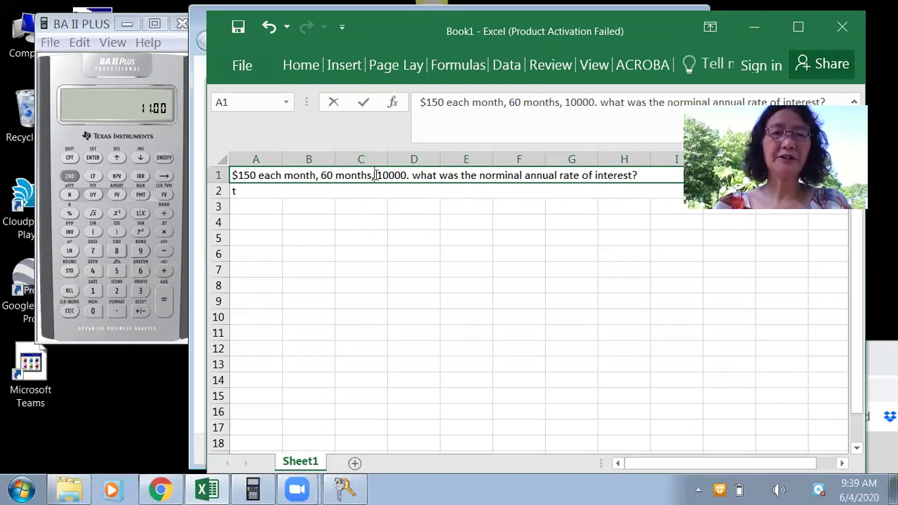
pyautogui.write('$')
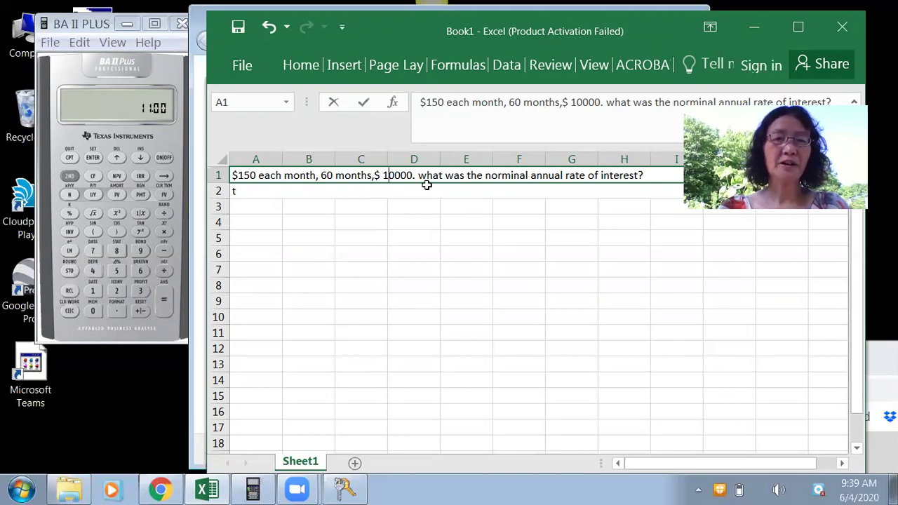
pyautogui.click(255, 208)
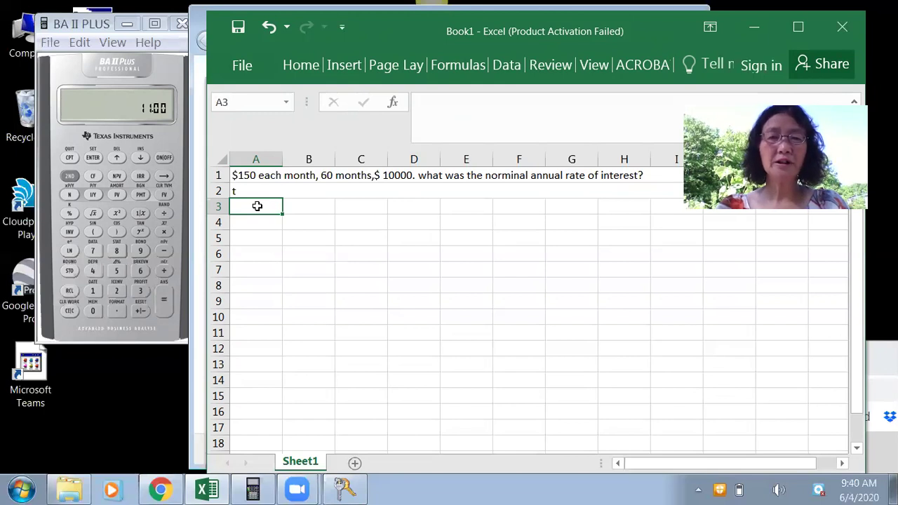
# Step: Enter =rate(60,-150,0,10000,0) in A3, which displays 0%
pyautogui.write('=')
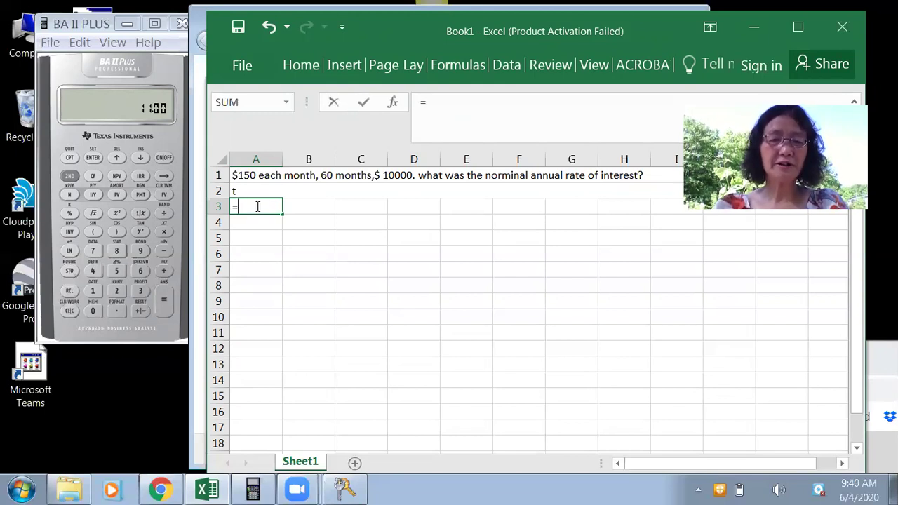
pyautogui.write('rate(')
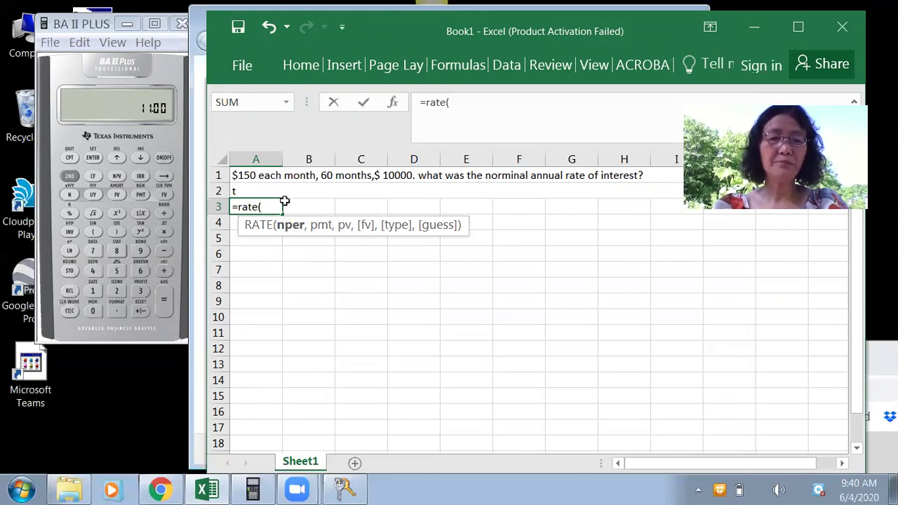
pyautogui.write('60,')
pyautogui.click(285, 202)
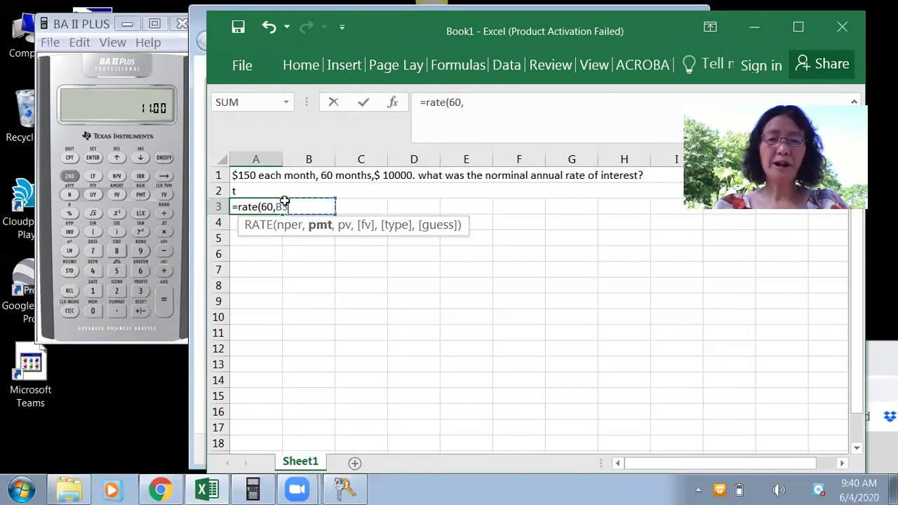
pyautogui.write('150,')
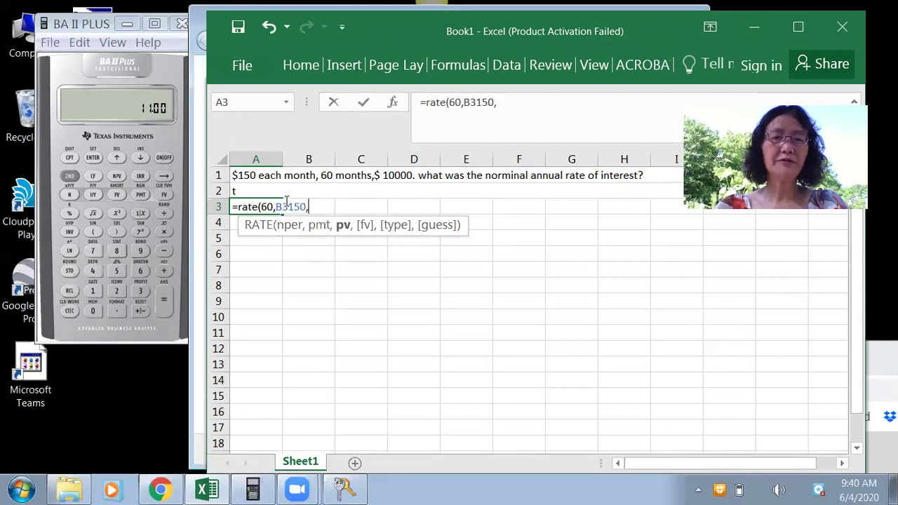
pyautogui.press('BackSpace')
pyautogui.press('BackSpace')
pyautogui.press('BackSpace')
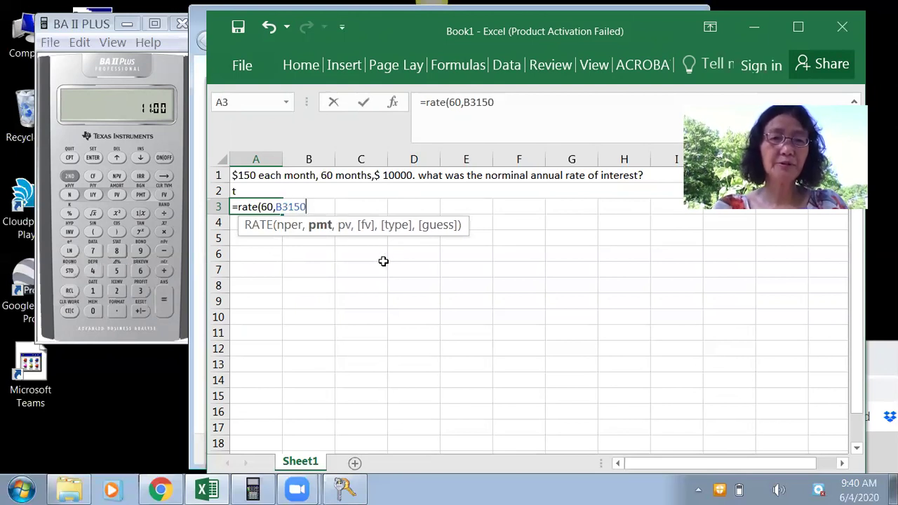
pyautogui.press('BackSpace')
pyautogui.press('BackSpace')
pyautogui.press('BackSpace')
pyautogui.write('-')
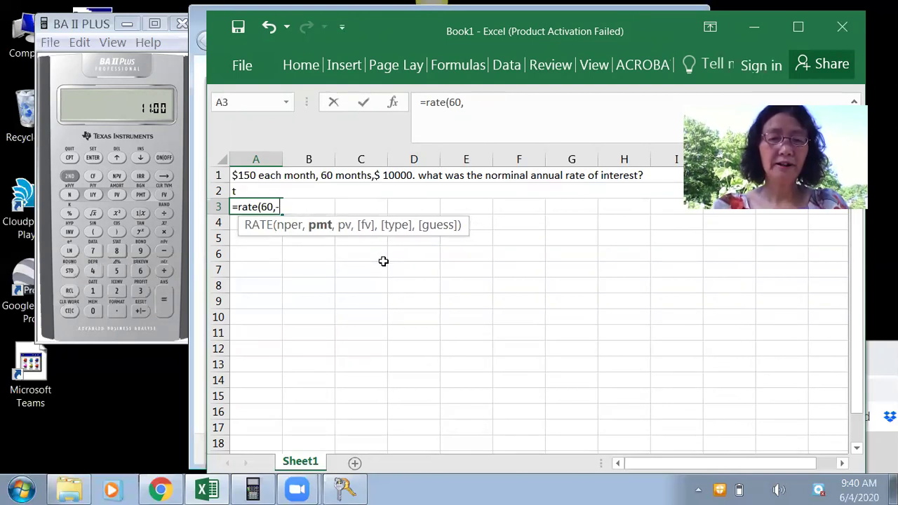
pyautogui.write('150,')
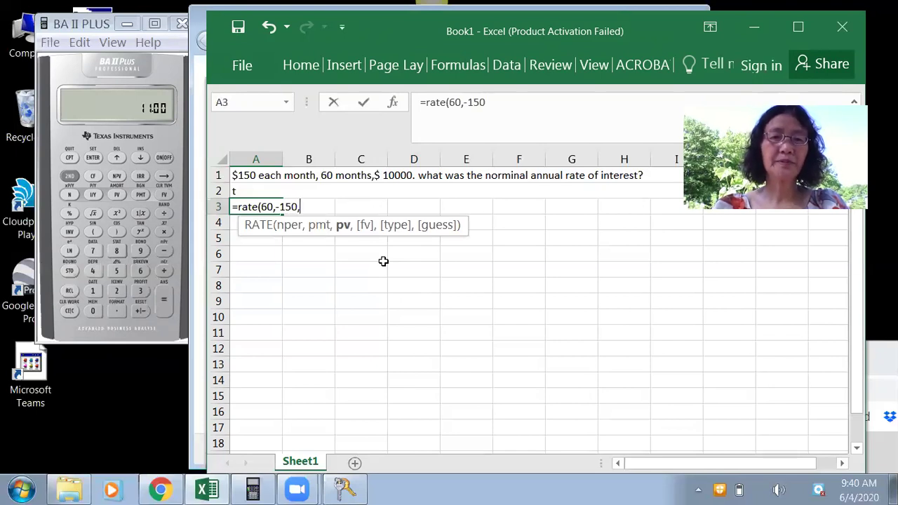
pyautogui.click(383, 260)
pyautogui.press('Down')
pyautogui.press('Down')
pyautogui.press('Down')
pyautogui.press('Down')
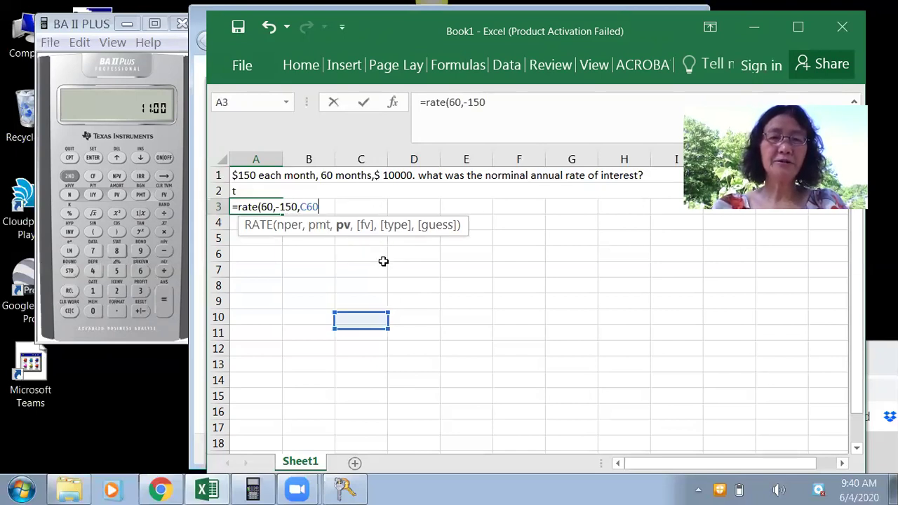
pyautogui.press('BackSpace')
pyautogui.press('BackSpace')
pyautogui.write('0,')
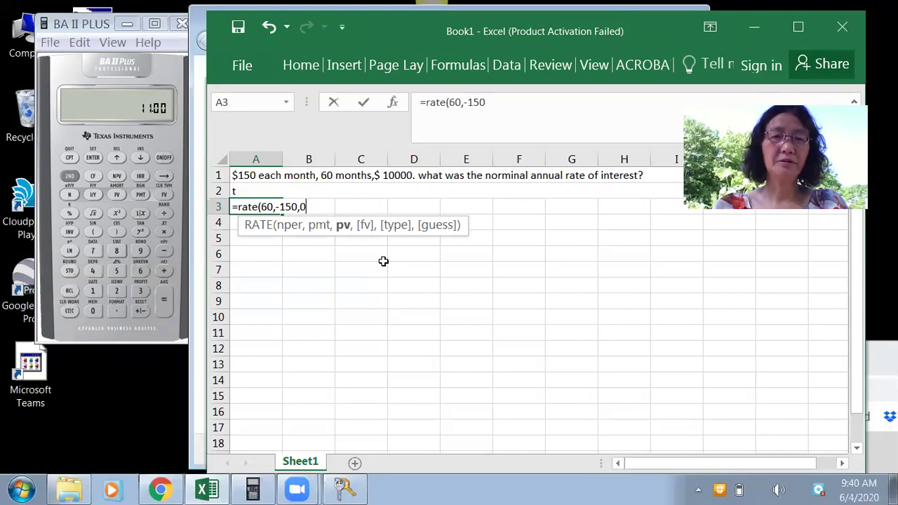
pyautogui.write('10')
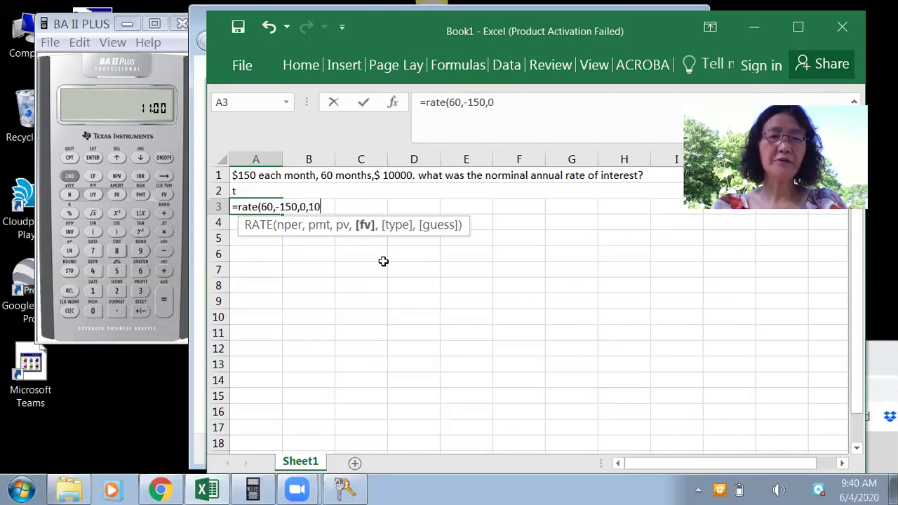
pyautogui.write('000')
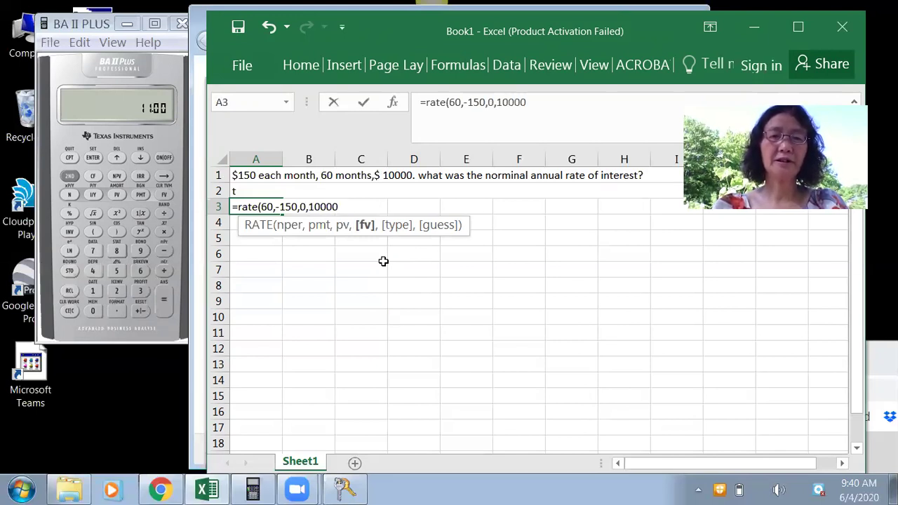
pyautogui.write(',0)')
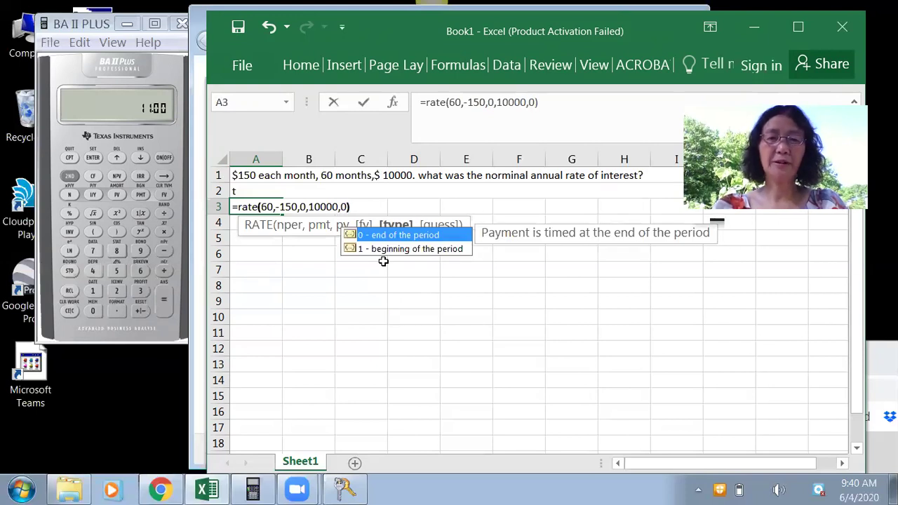
pyautogui.press('Return')
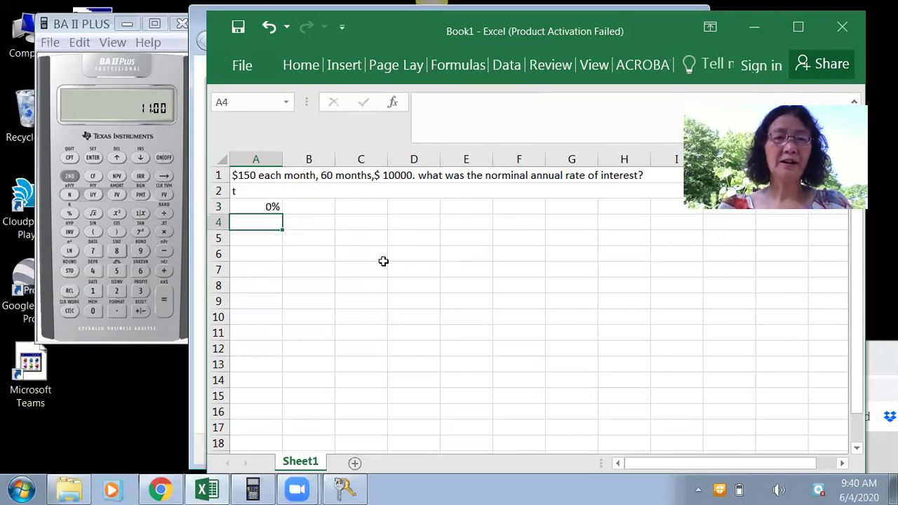
# Step: Widen column A and format A3 as Percentage with 6 decimal places, showing 0.351514%
pyautogui.click(268, 206)
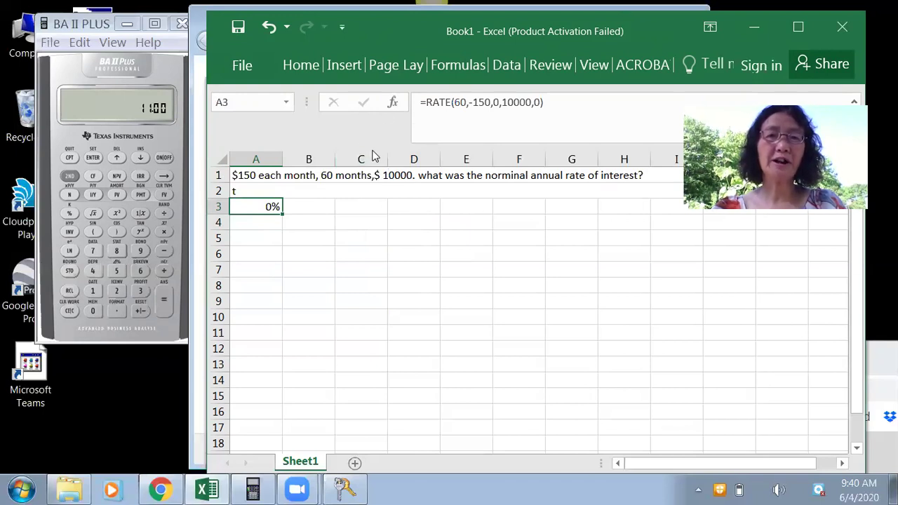
pyautogui.moveTo(282, 159); pyautogui.dragTo(308, 157)
pyautogui.rightClick(288, 209)
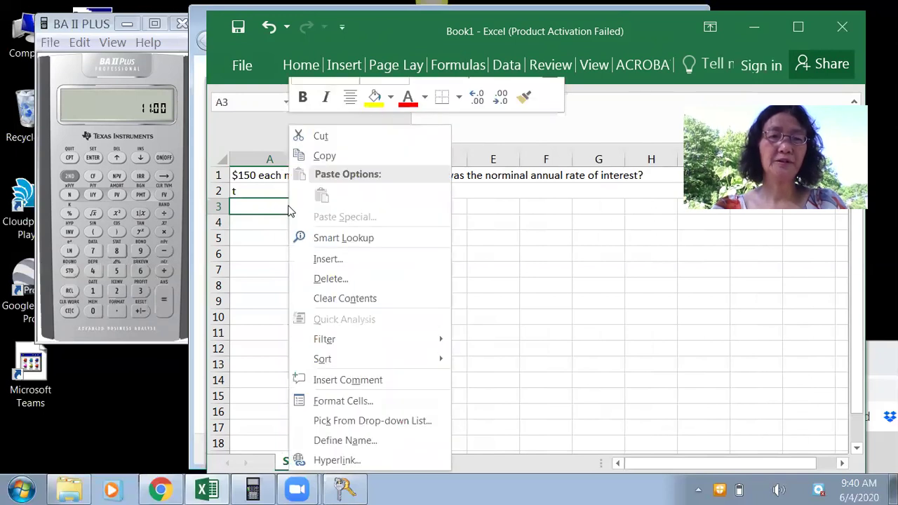
pyautogui.click(362, 401)
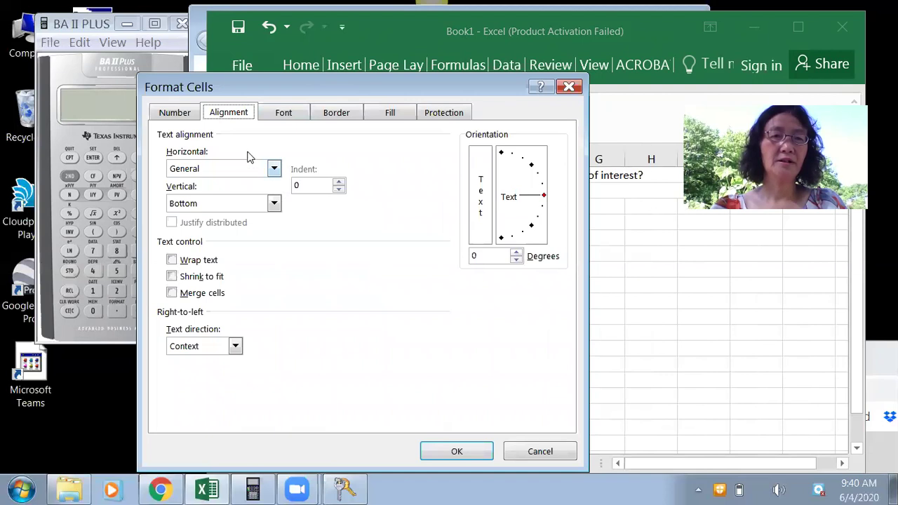
pyautogui.click(187, 116)
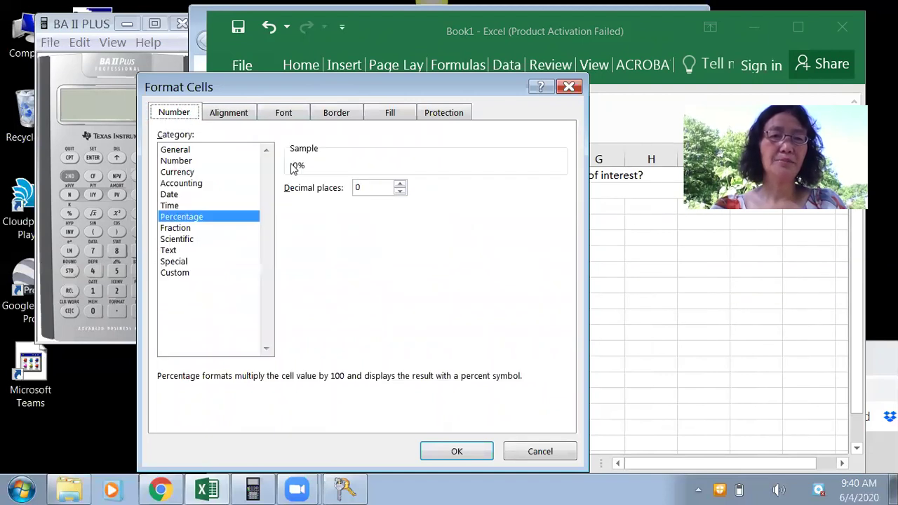
pyautogui.click(400, 185)
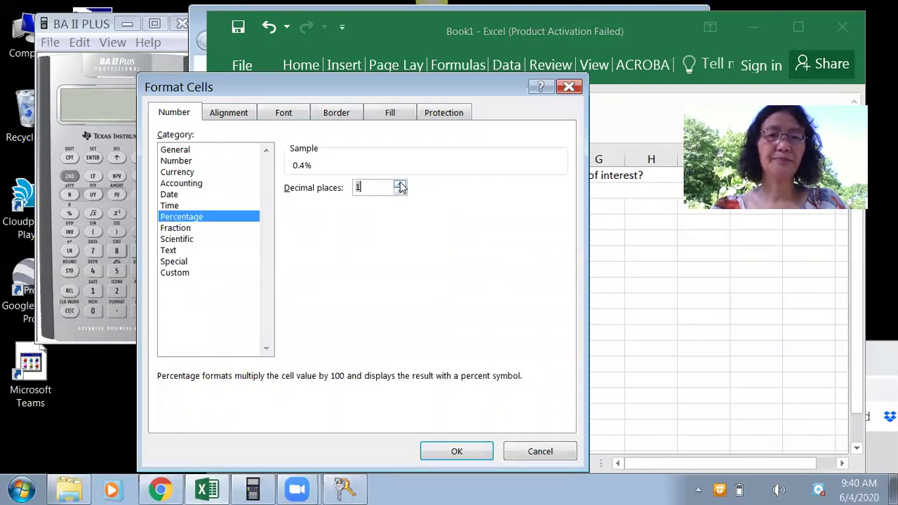
pyautogui.click(400, 185)
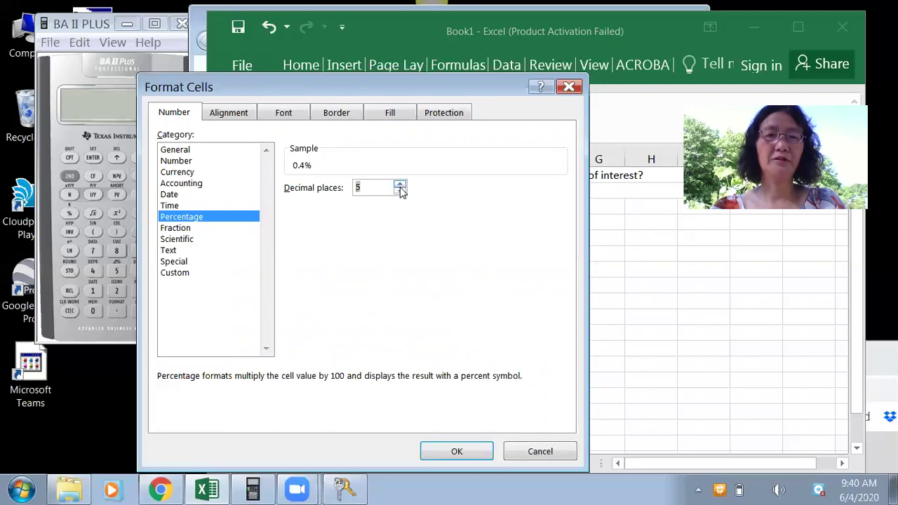
pyautogui.click(400, 184)
pyautogui.click(453, 454)
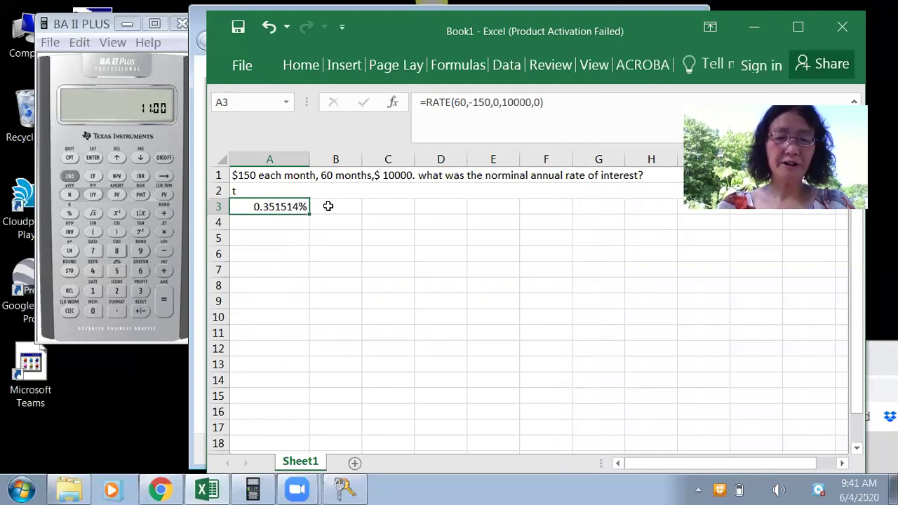
pyautogui.write('p')
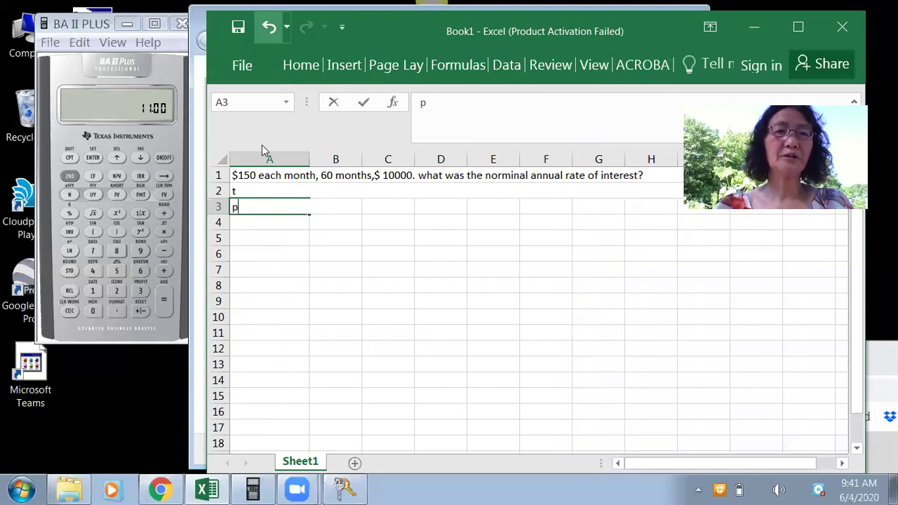
pyautogui.hotkey('ctrl', 'z')
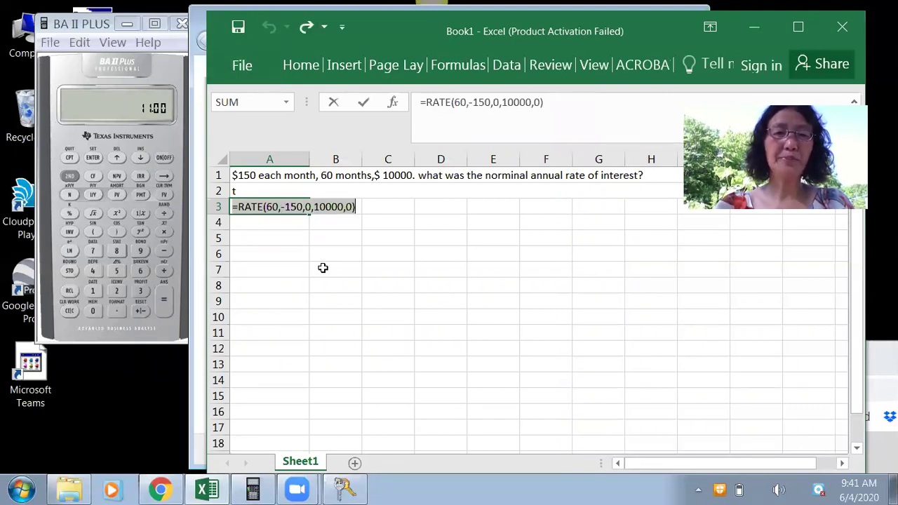
pyautogui.press('Return')
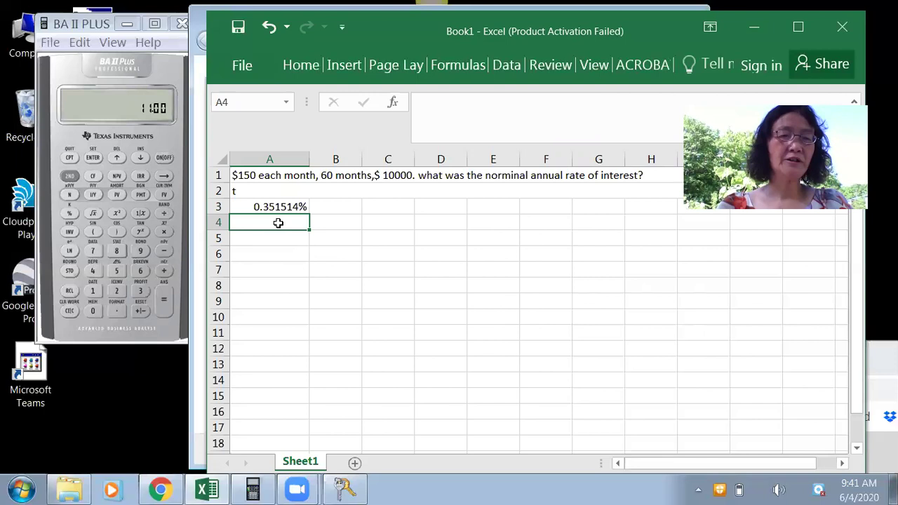
# Step: Label A4 'c', enter =2/12 in B4 (0.166667), and type 'p' in B3
pyautogui.doubleClick(279, 222)
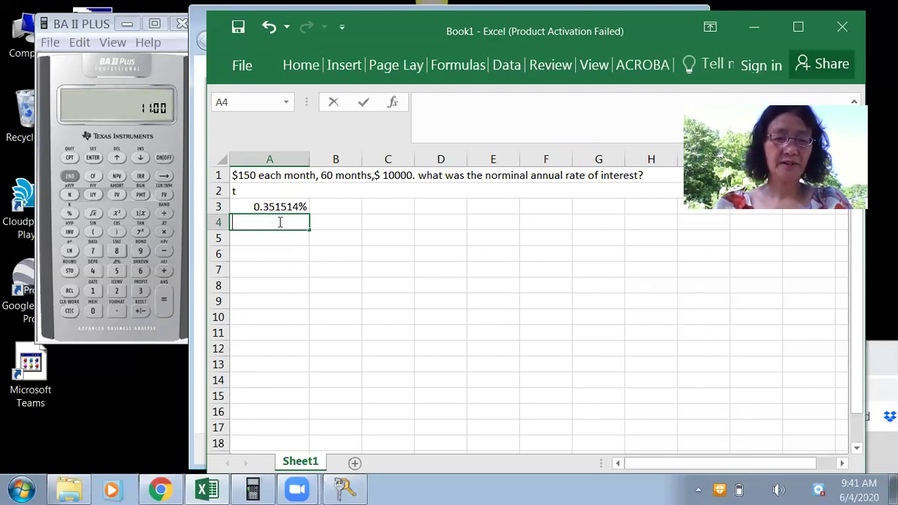
pyautogui.write('c')
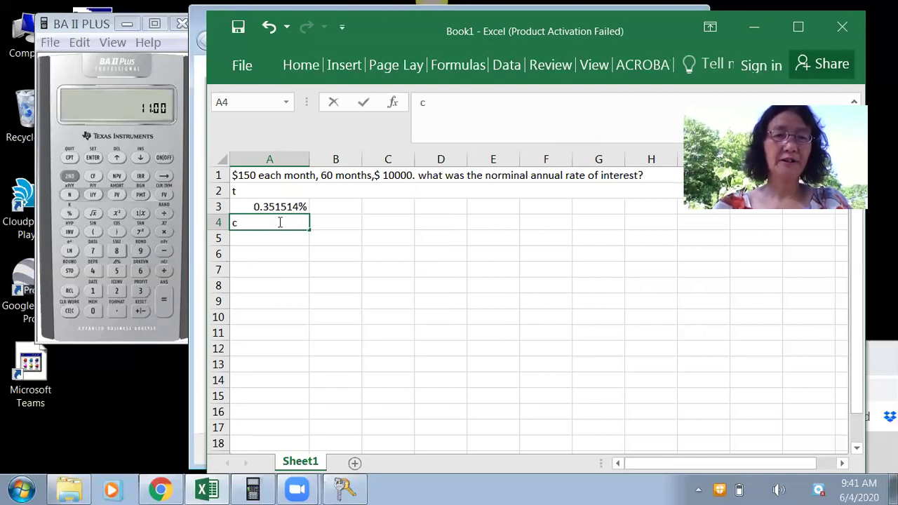
pyautogui.click(331, 223)
pyautogui.write('=')
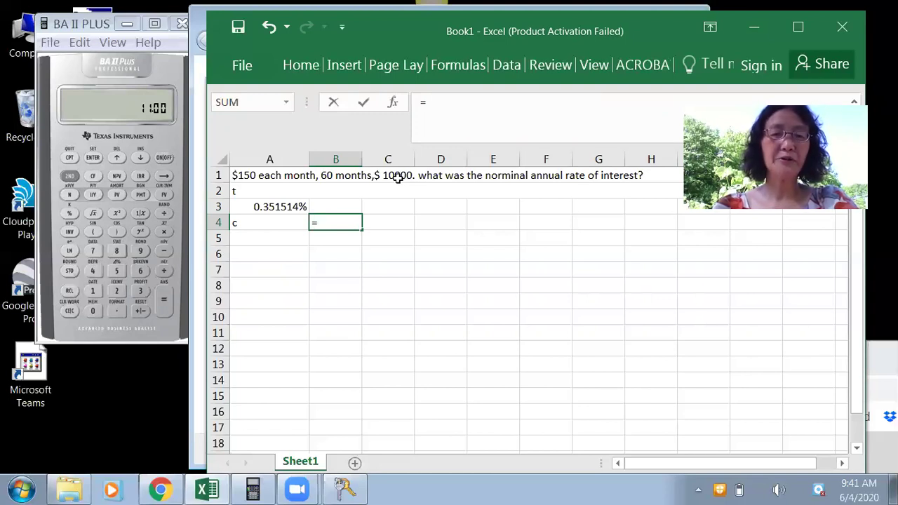
pyautogui.write('2/')
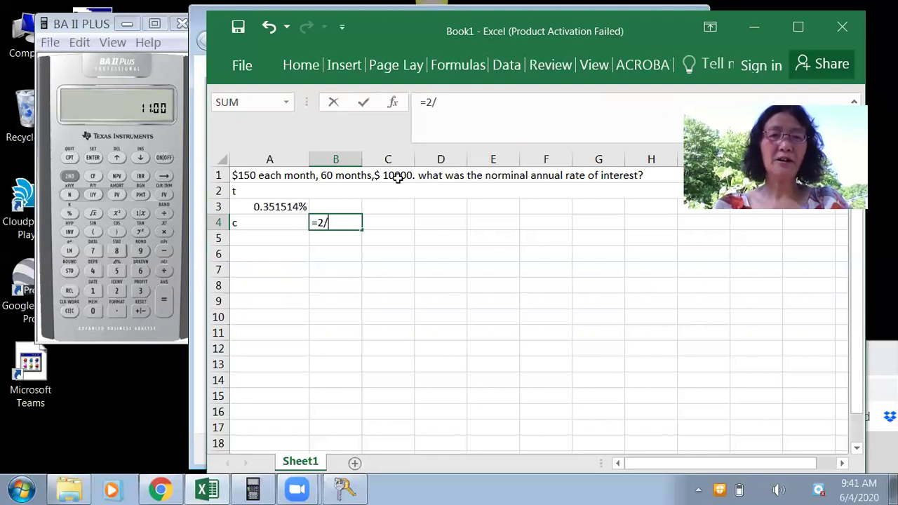
pyautogui.write('12')
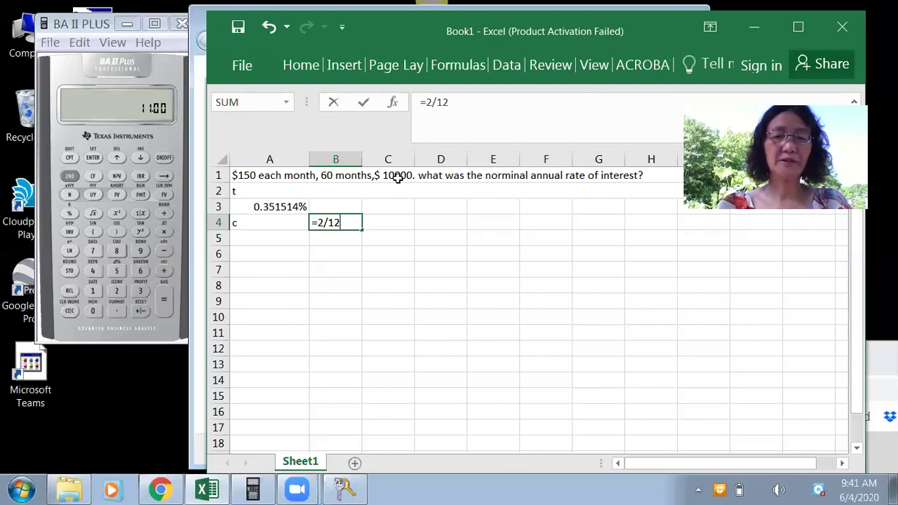
pyautogui.press('Return')
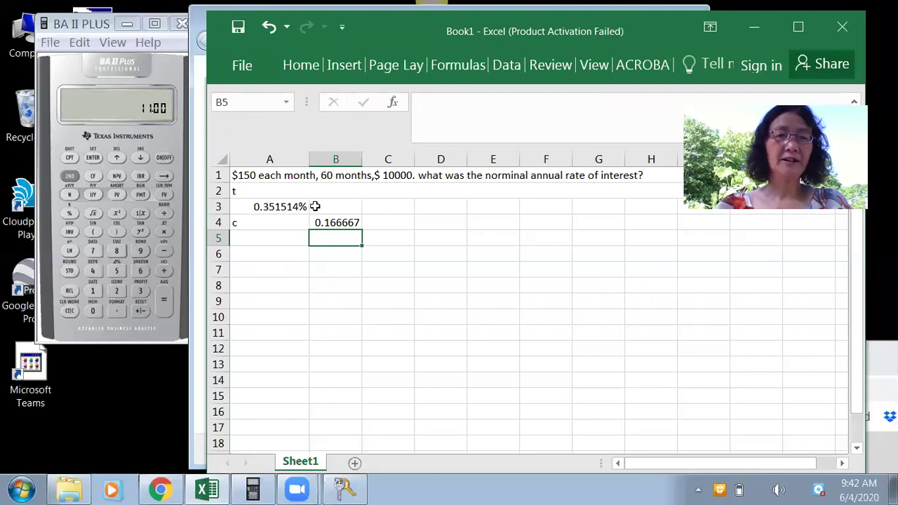
pyautogui.click(332, 203)
pyautogui.write('p')
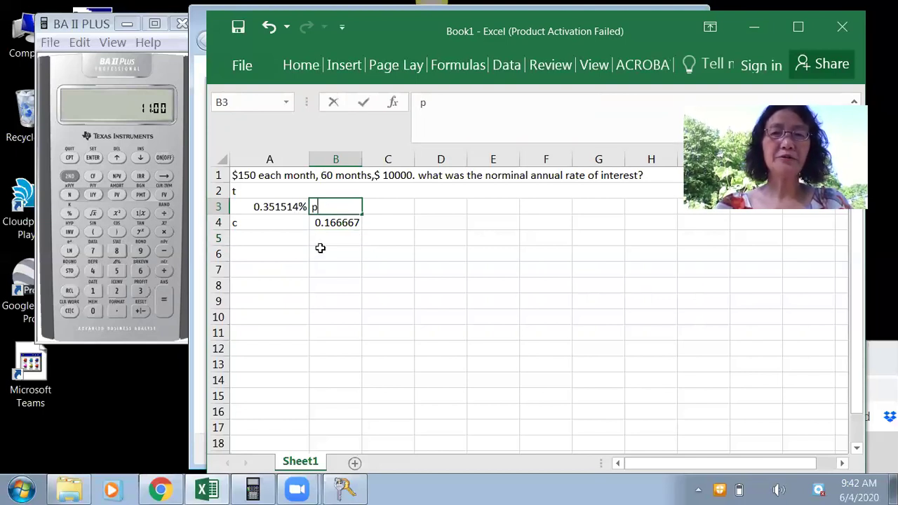
# Step: Label A5 'i' and begin the B5 formula with =(1+
pyautogui.click(284, 239)
pyautogui.write('i')
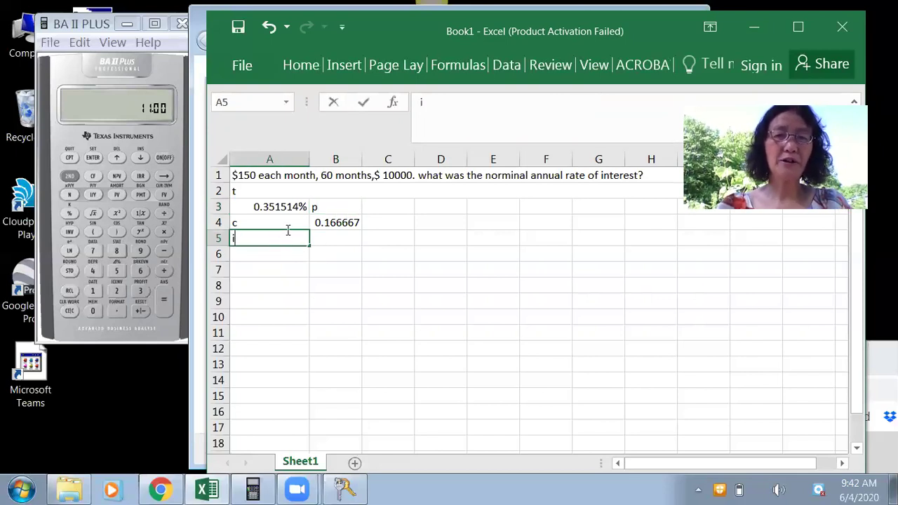
pyautogui.click(328, 238)
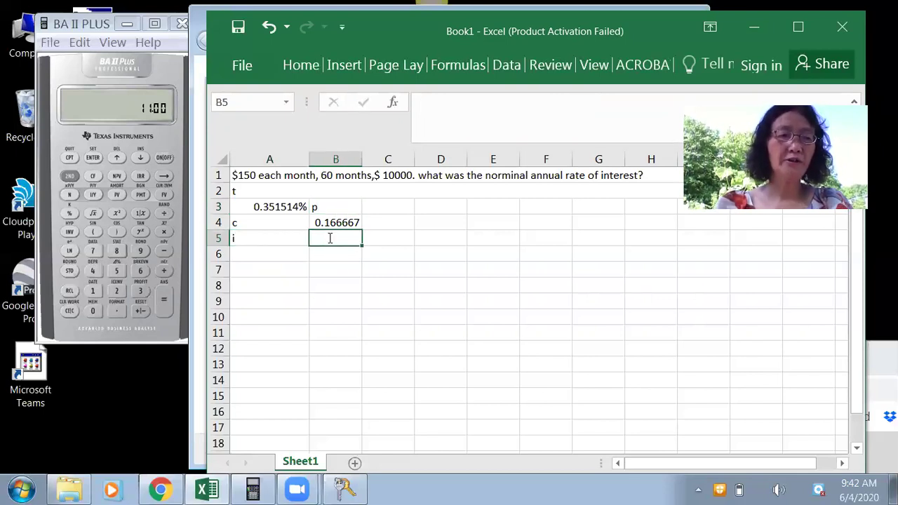
pyautogui.write('=A1(')
pyautogui.click(320, 173)
pyautogui.write('(1')
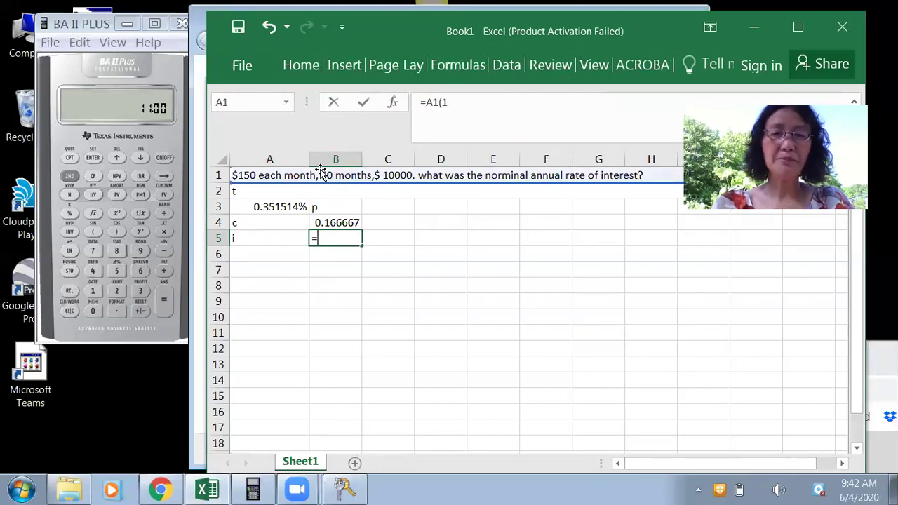
pyautogui.press('BackSpace')
pyautogui.press('BackSpace')
pyautogui.press('BackSpace')
pyautogui.press('BackSpace')
pyautogui.press('BackSpace')
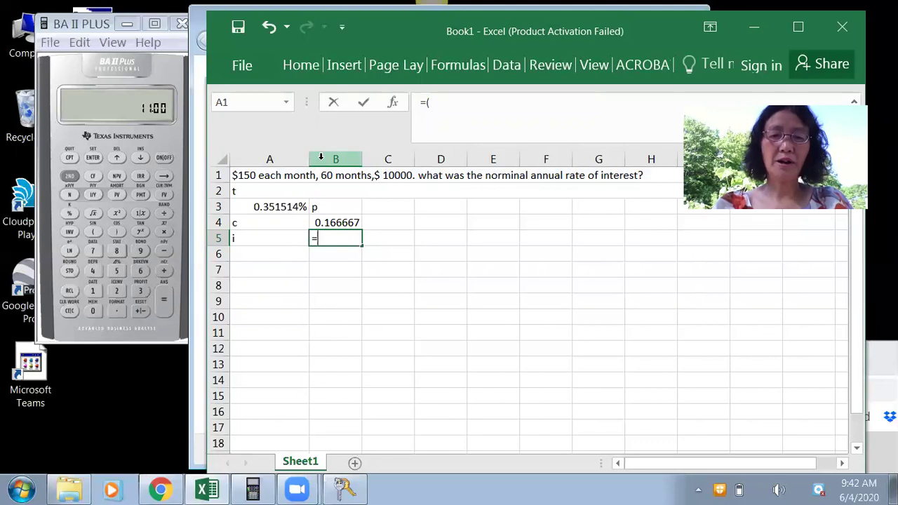
pyautogui.write('(1+')
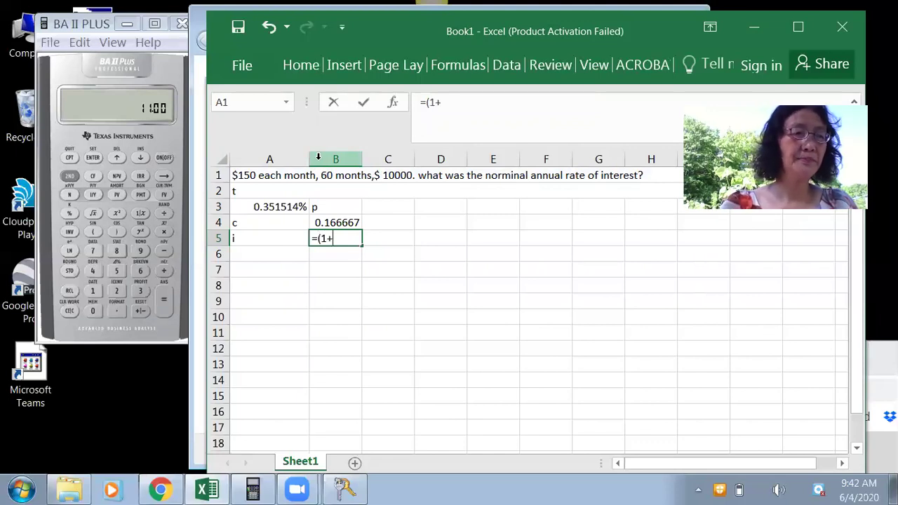
# Step: Complete the B5 formula as =(1+A3)^(1/B4)
pyautogui.click(277, 205)
pyautogui.write(')^')
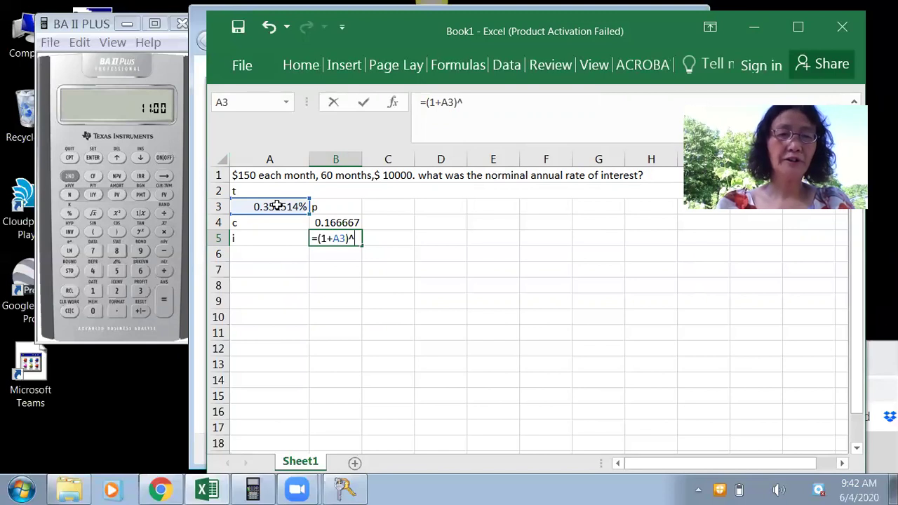
pyautogui.write('1')
pyautogui.press('BackSpace')
pyautogui.write('(')
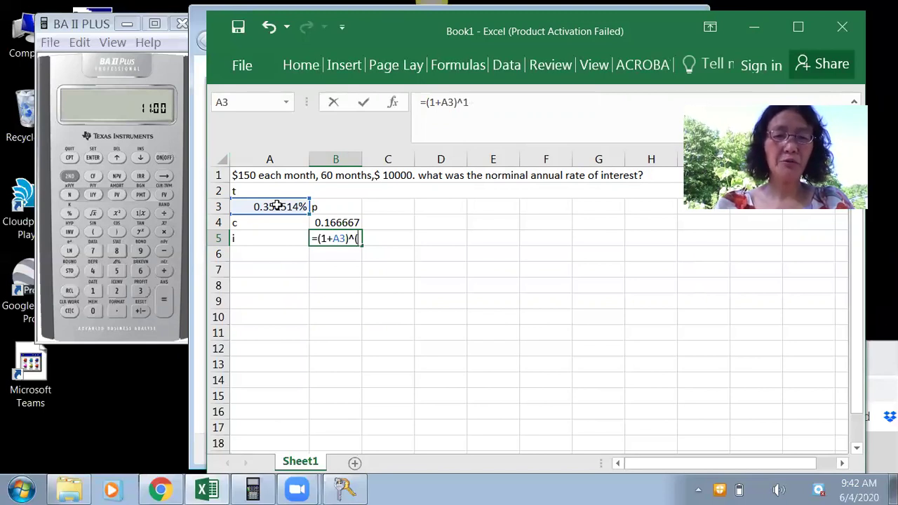
pyautogui.write('1/')
pyautogui.click(328, 222)
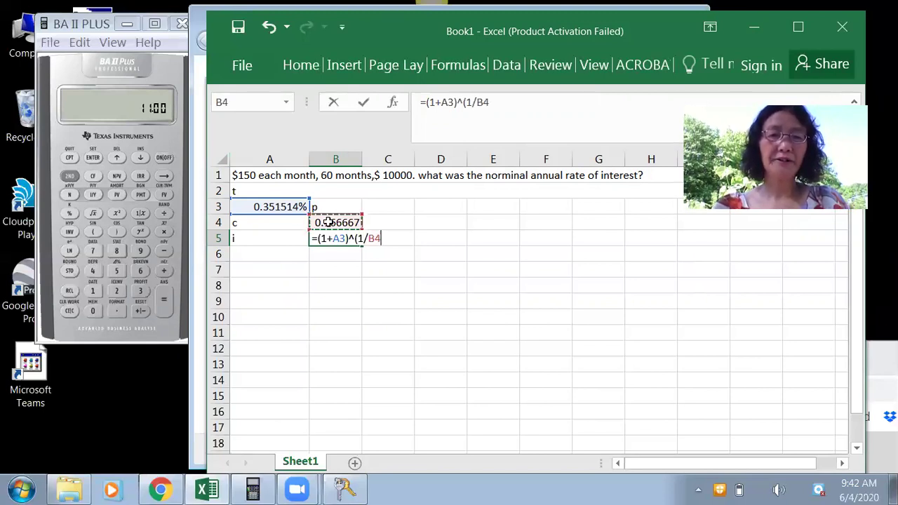
pyautogui.write(')')
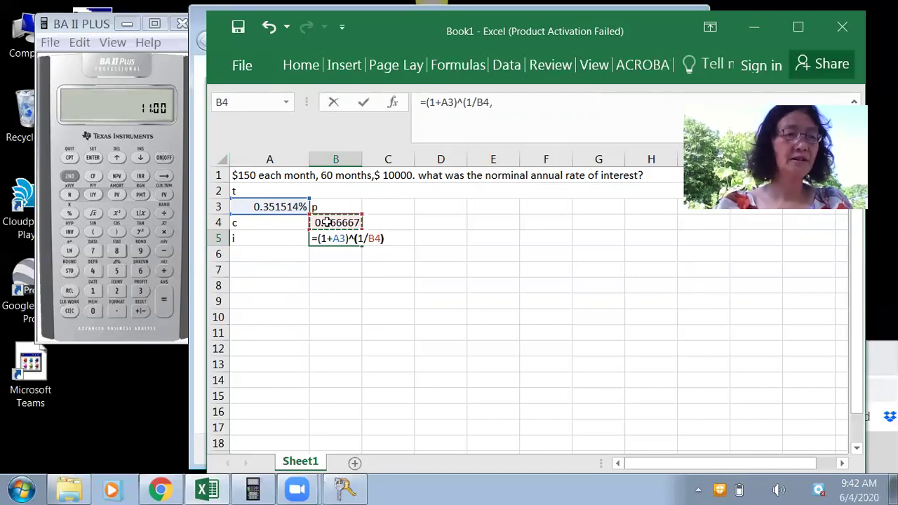
pyautogui.press('Return')
# Step: Append -1 to the B5 formula in the formula bar, giving 0.021277
pyautogui.rightClick(328, 223)
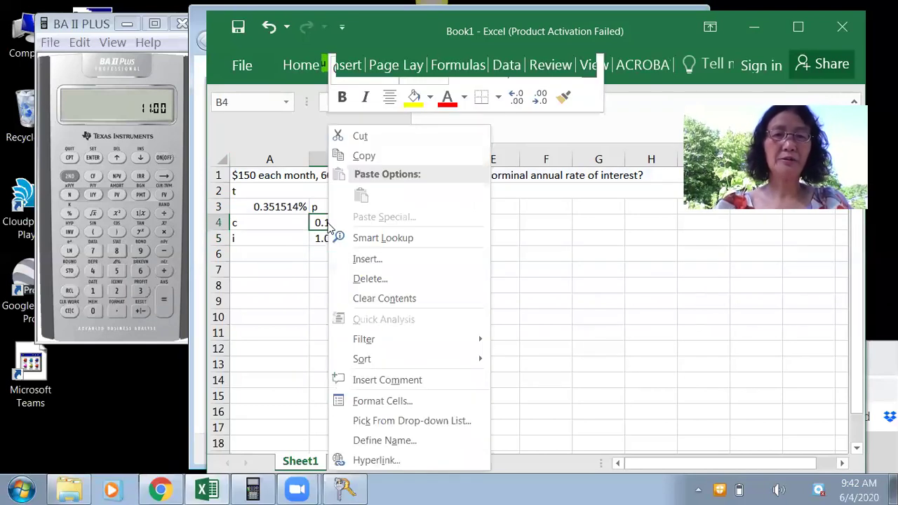
pyautogui.press('Escape')
pyautogui.click(345, 239)
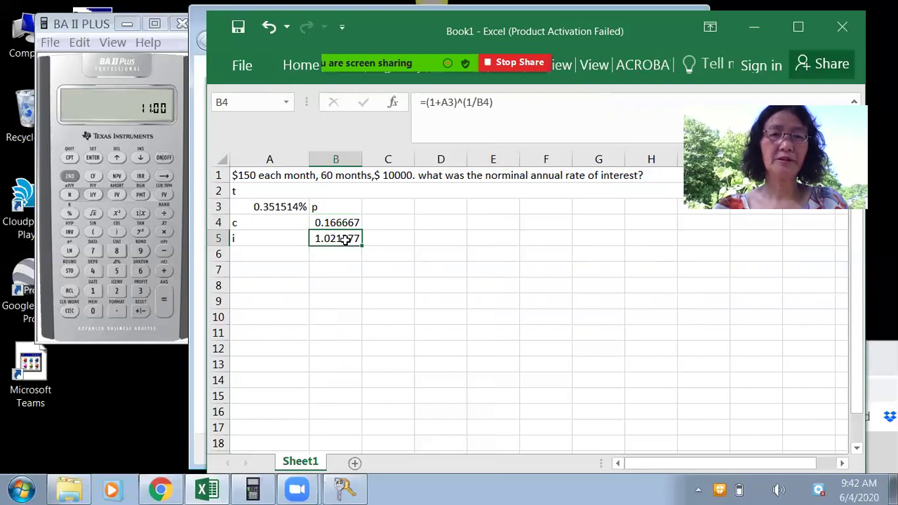
pyautogui.click(494, 101)
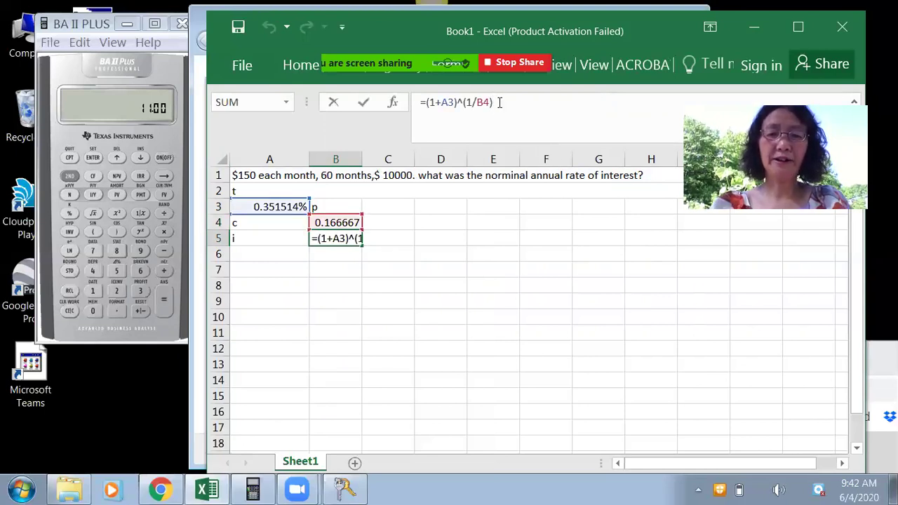
pyautogui.write('-1')
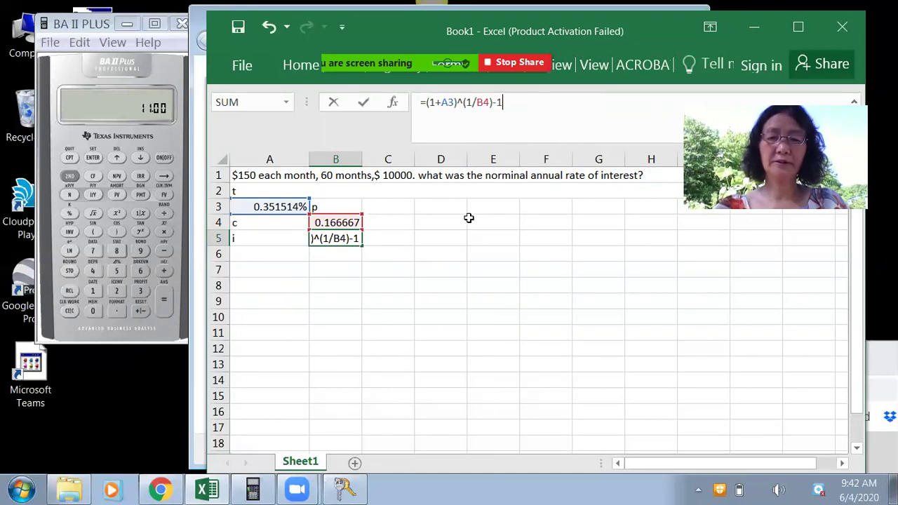
pyautogui.press('Return')
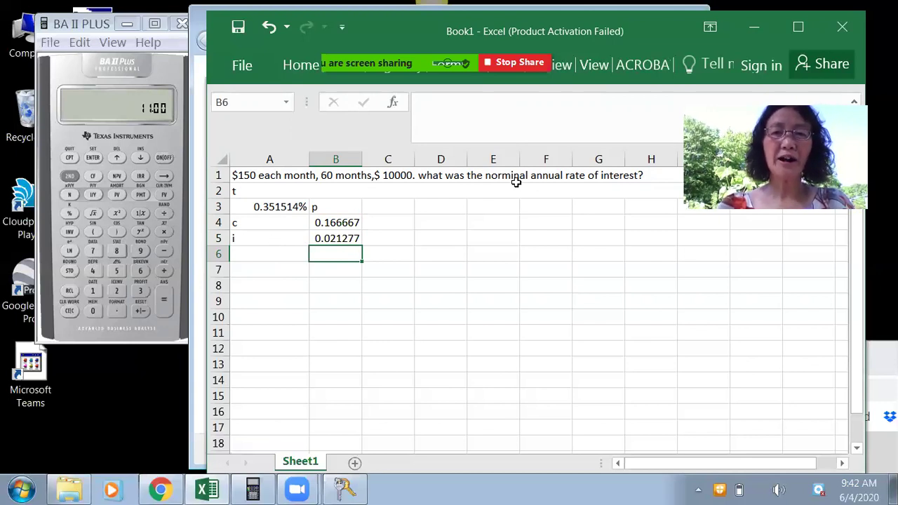
# Step: Label A6 'NAR' and enter =B5*2 in B6, giving 0.042554
pyautogui.click(269, 257)
pyautogui.write('N')
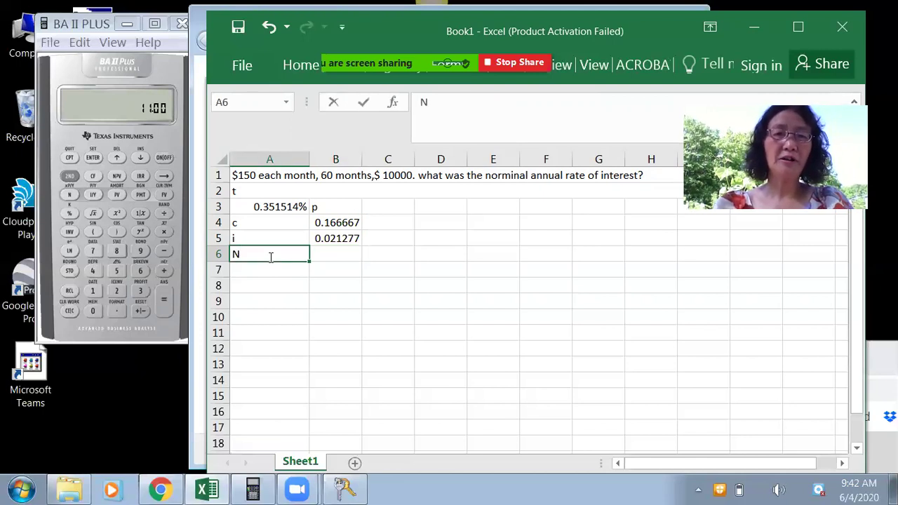
pyautogui.write('AR')
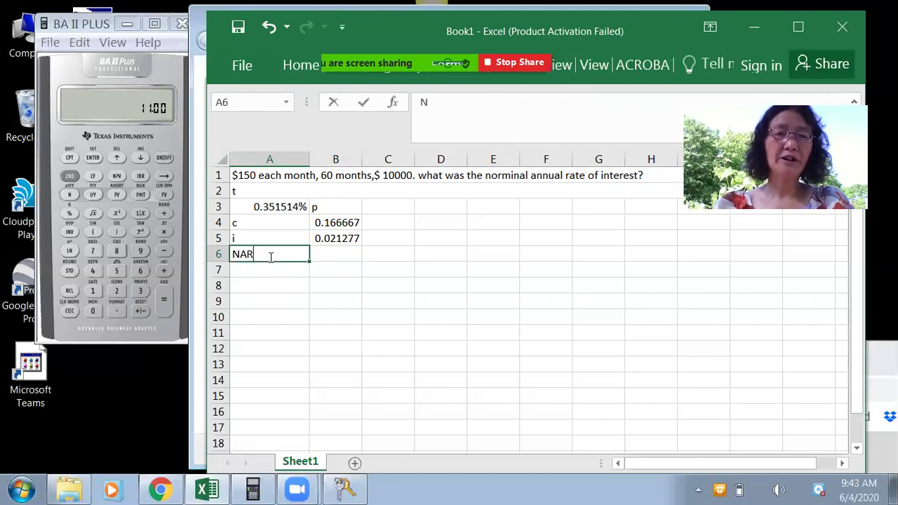
pyautogui.click(327, 251)
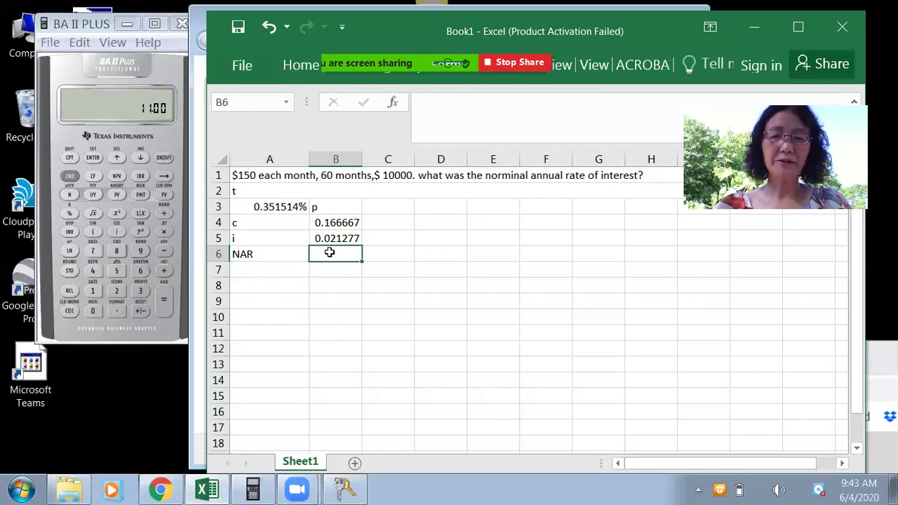
pyautogui.write('=')
pyautogui.click(337, 238)
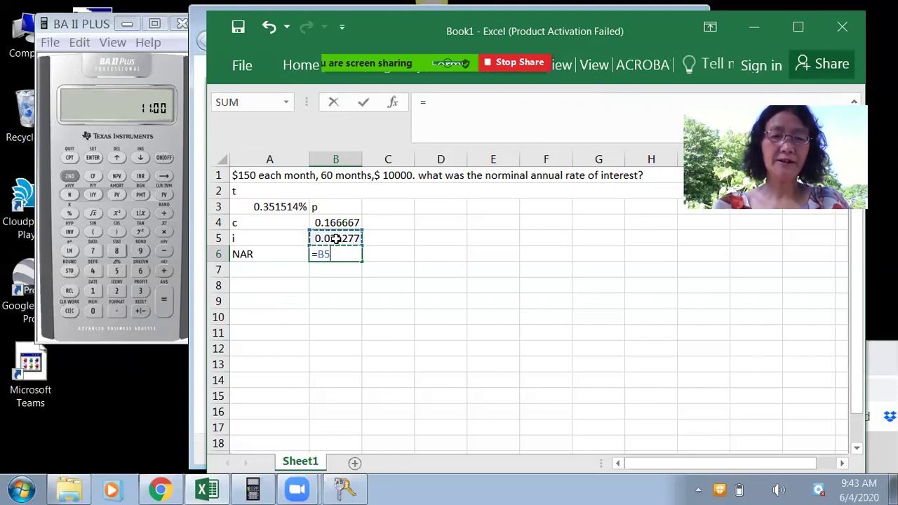
pyautogui.write('*2')
pyautogui.press('Return')
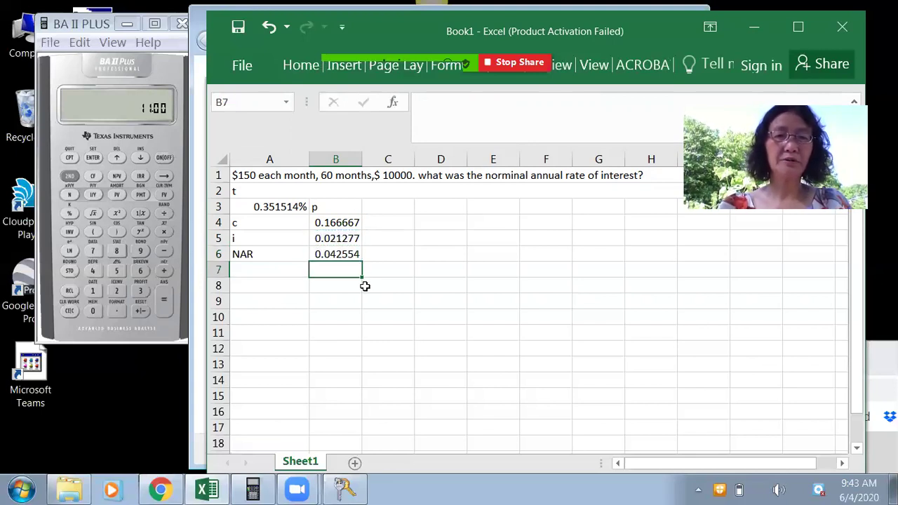
pyautogui.click(343, 255)
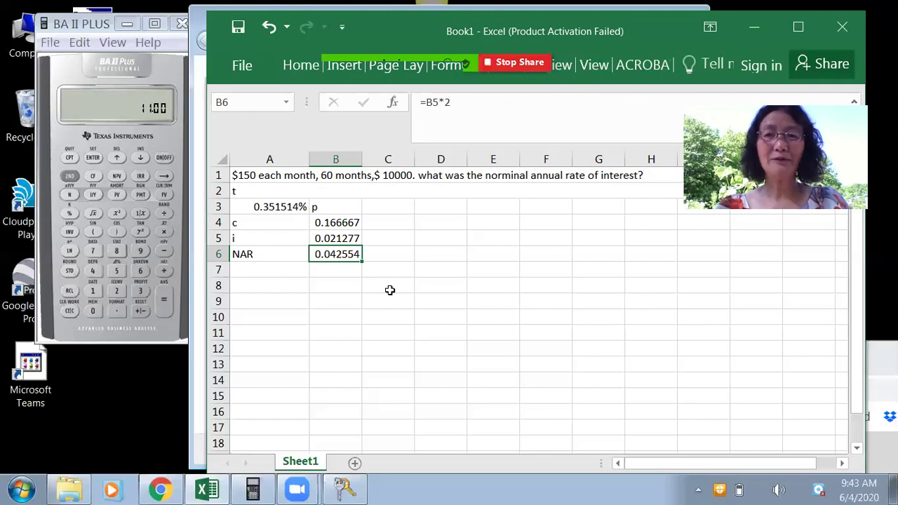
pyautogui.click(263, 205)
pyautogui.click(335, 209)
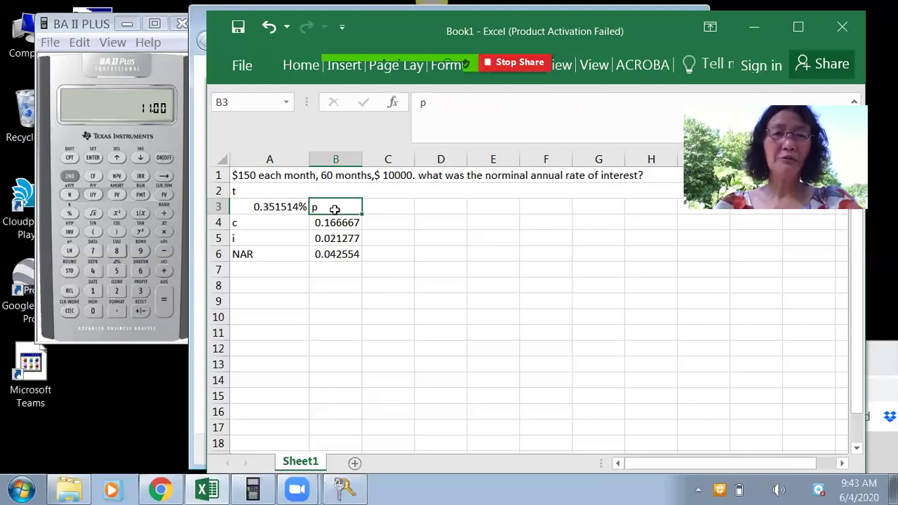
pyautogui.click(251, 239)
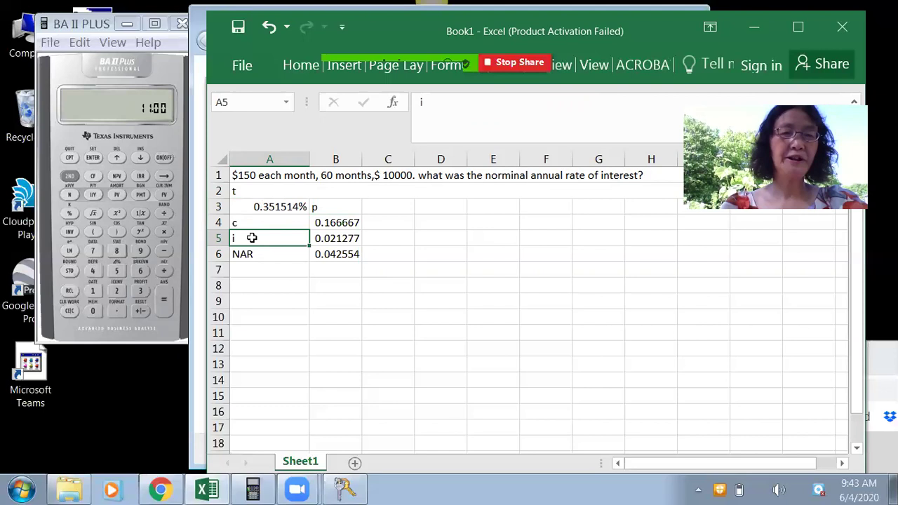
pyautogui.click(328, 241)
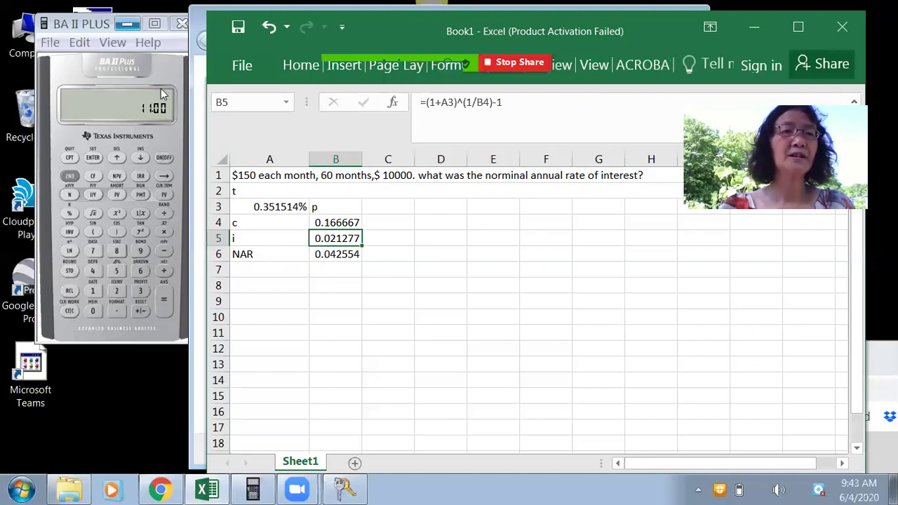
# Step: Nudge the BA II PLUS window left and use 2ND QUIT to return to the 0.00 display
pyautogui.click(79, 21)
pyautogui.moveTo(78, 18); pyautogui.dragTo(76, 29)
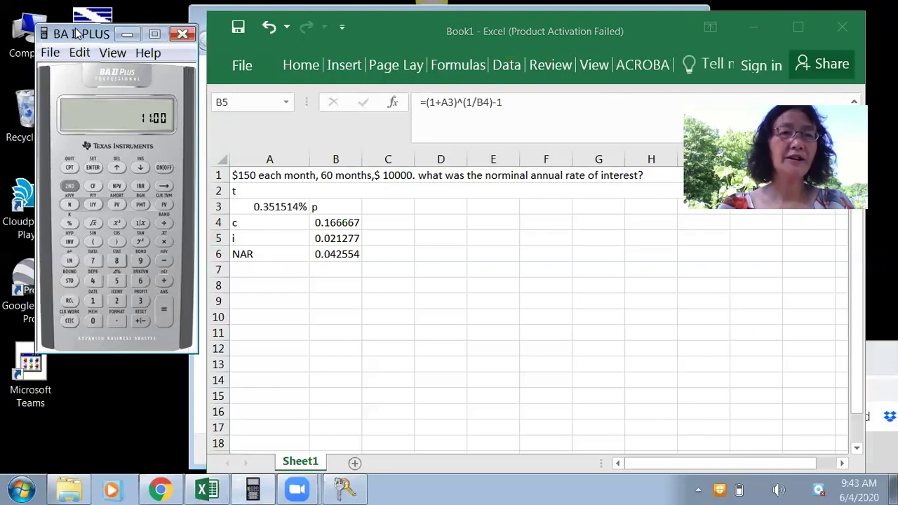
pyautogui.moveTo(77, 33); pyautogui.dragTo(65, 34)
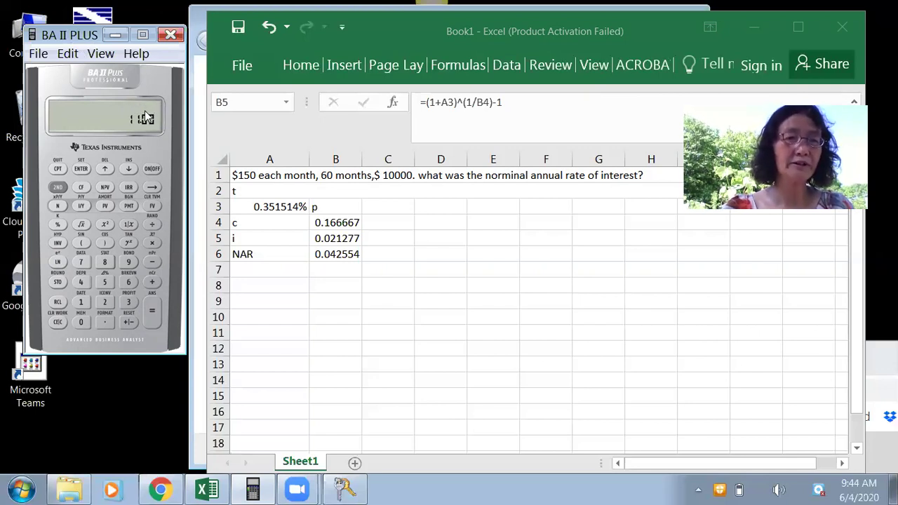
pyautogui.click(58, 187)
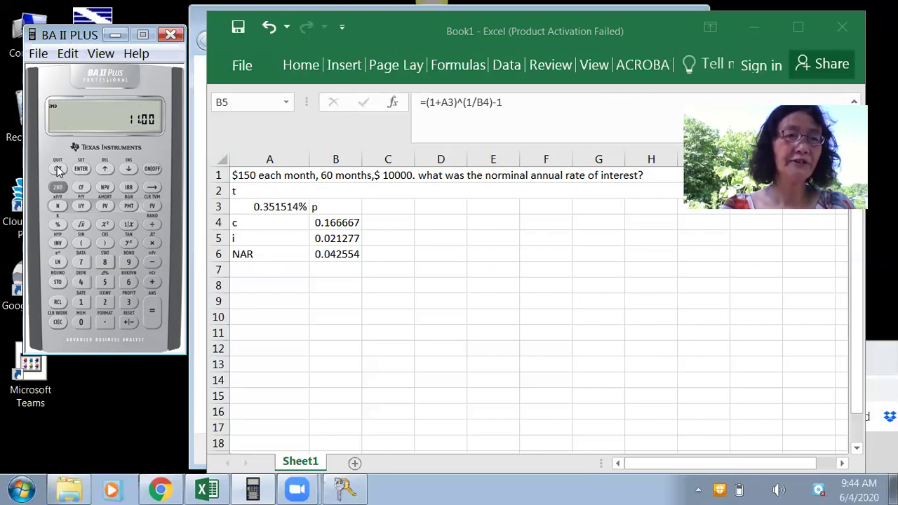
pyautogui.click(59, 168)
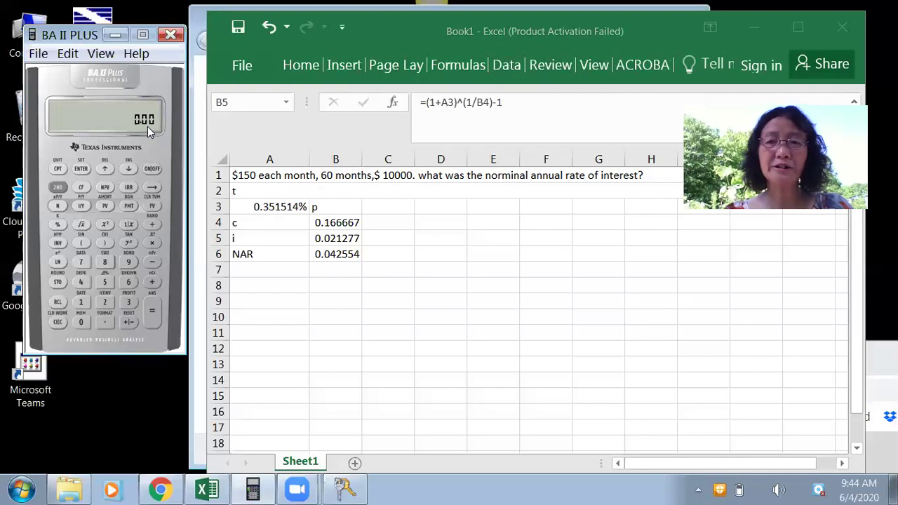
# Step: Set the BA II PLUS decimal format to 4 places and quit to the standard screen
pyautogui.click(58, 187)
pyautogui.click(105, 322)
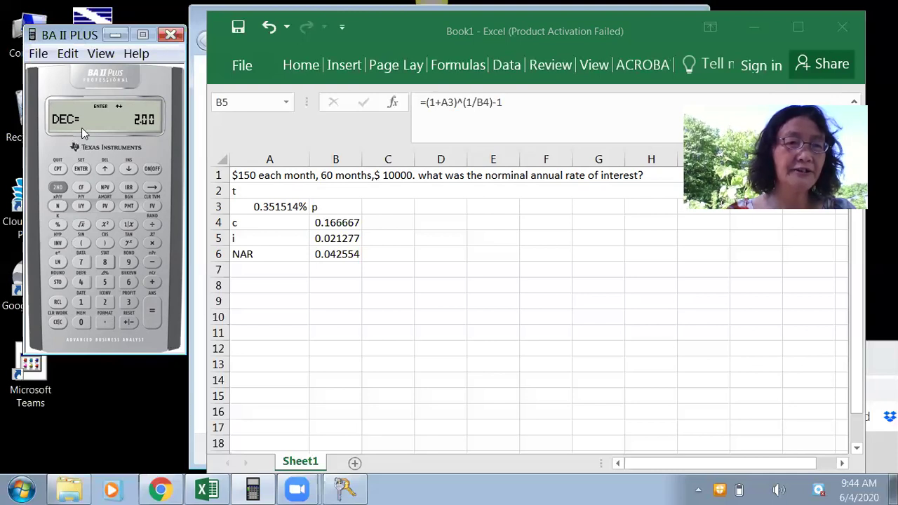
pyautogui.click(81, 283)
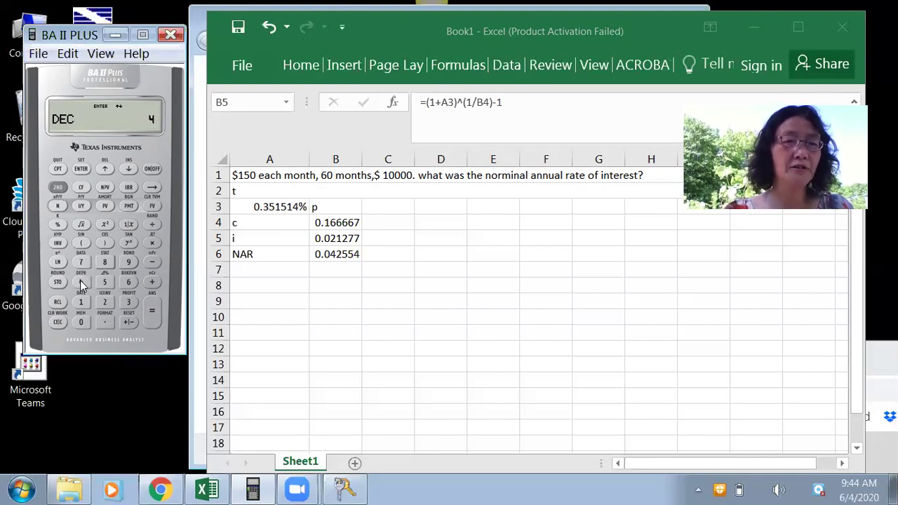
pyautogui.click(81, 171)
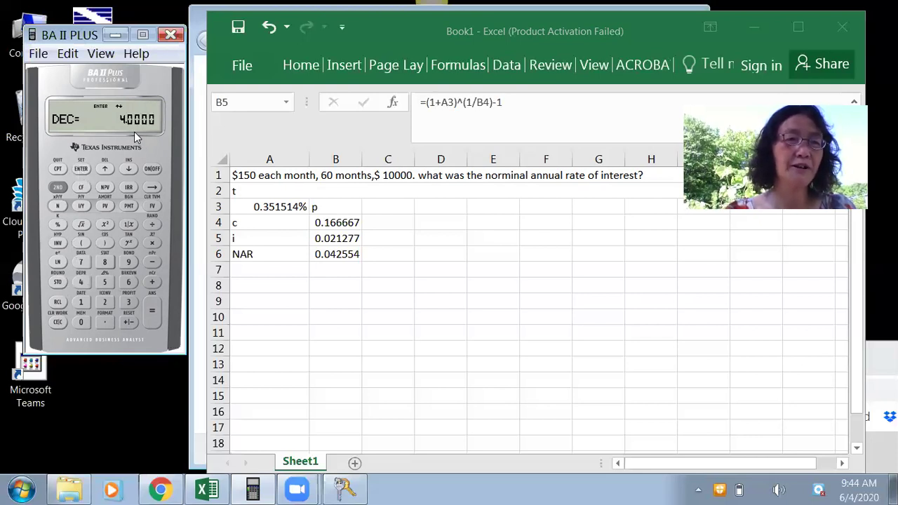
pyautogui.click(57, 187)
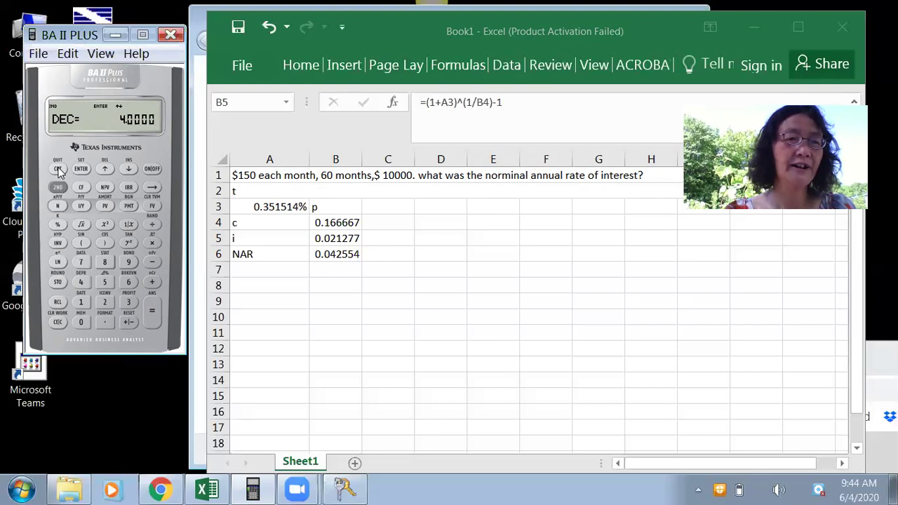
pyautogui.click(59, 170)
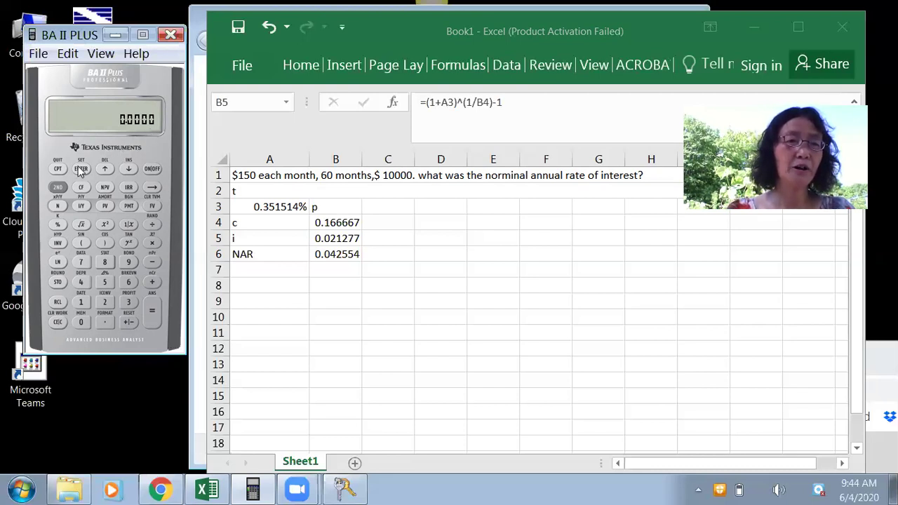
# Step: Set the BA II PLUS payments per year (P/Y) to 12
pyautogui.click(58, 188)
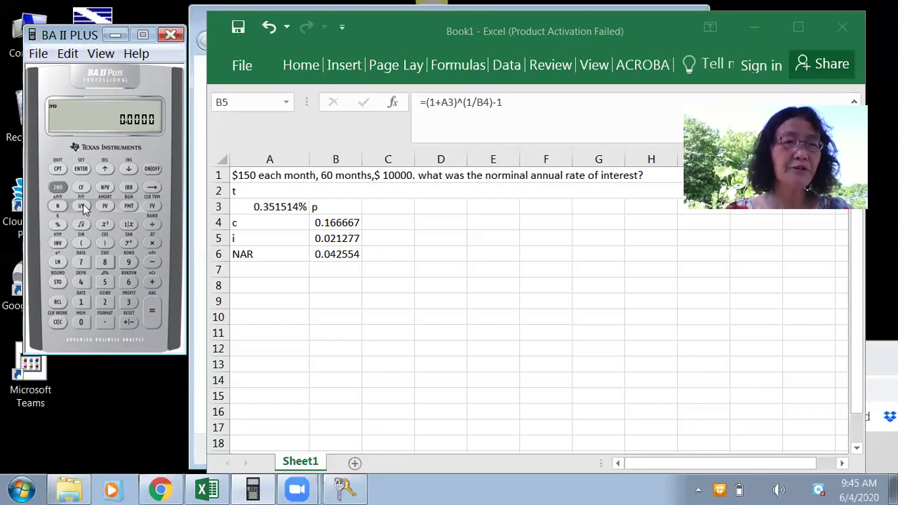
pyautogui.click(83, 204)
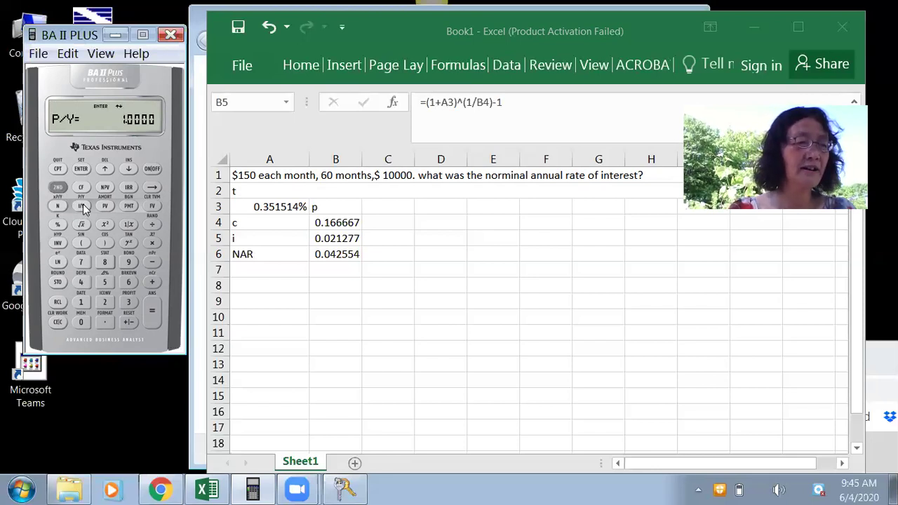
pyautogui.click(81, 301)
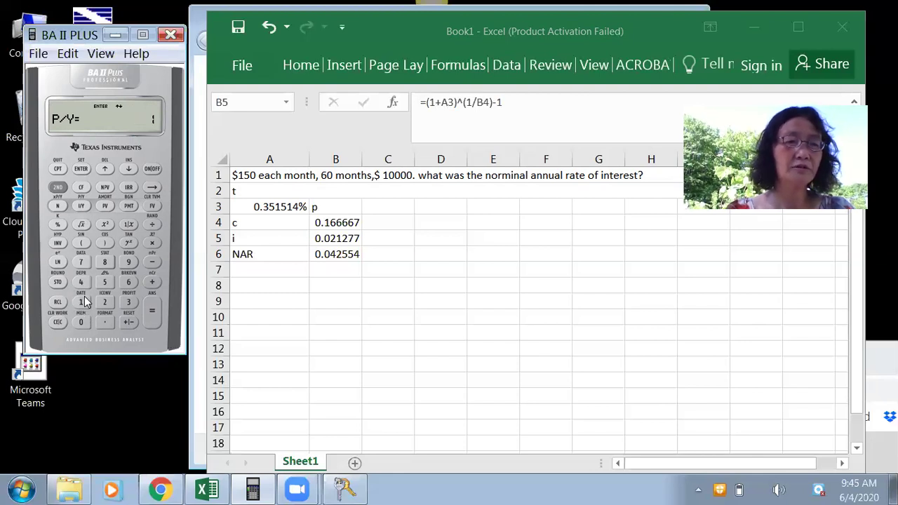
pyautogui.click(104, 301)
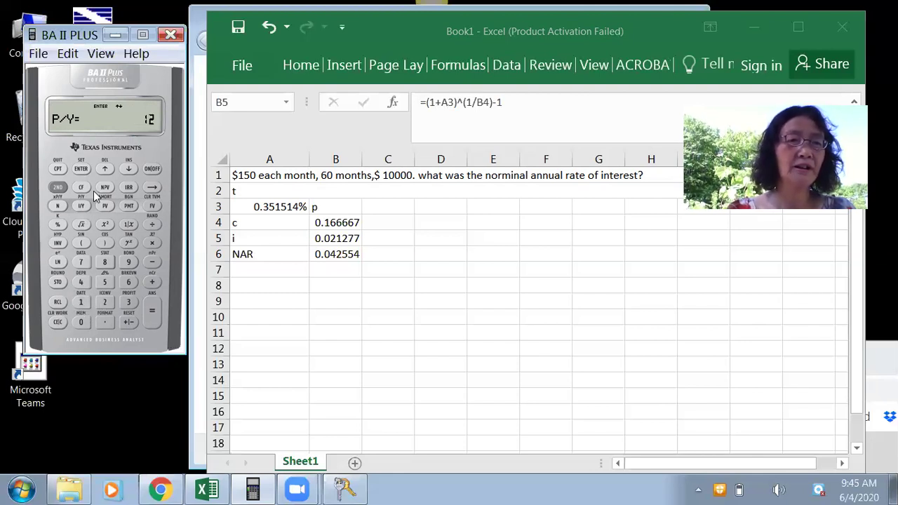
pyautogui.click(81, 168)
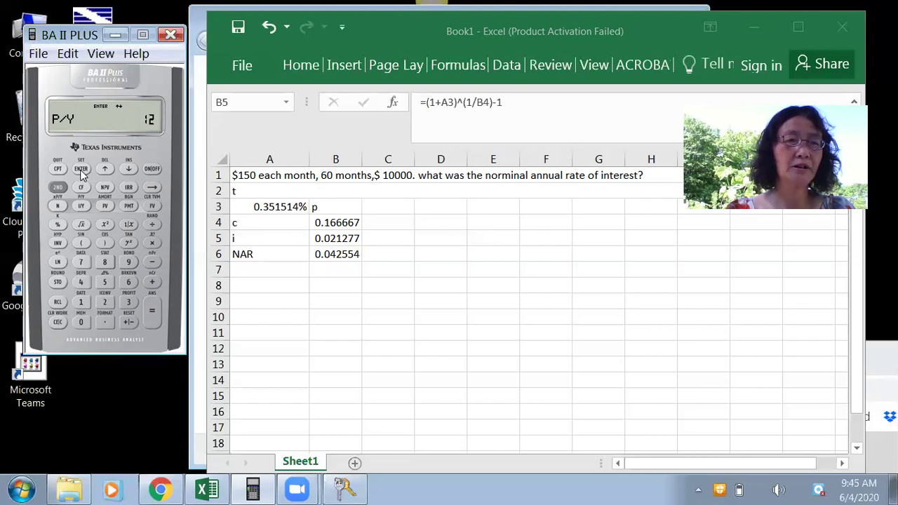
pyautogui.click(82, 174)
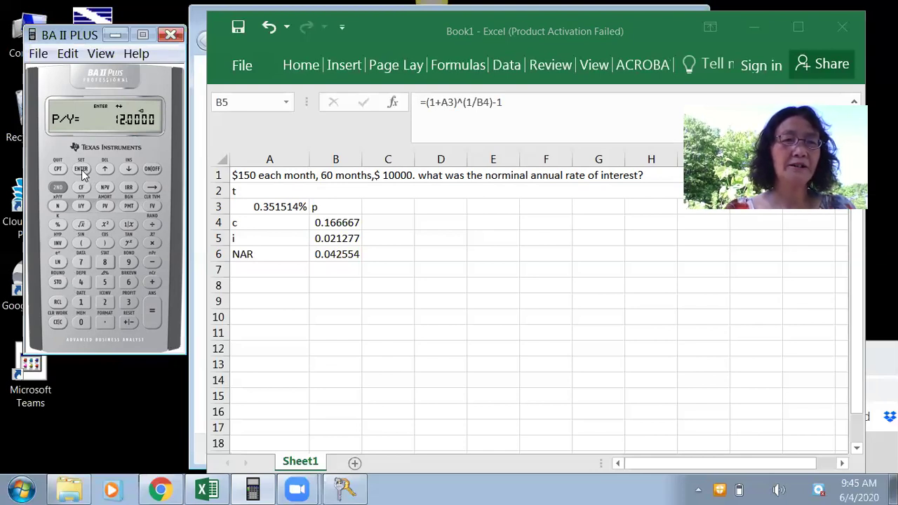
# Step: Set compounding periods per year (C/Y) to 2 and return to the 0.0000 display
pyautogui.click(131, 171)
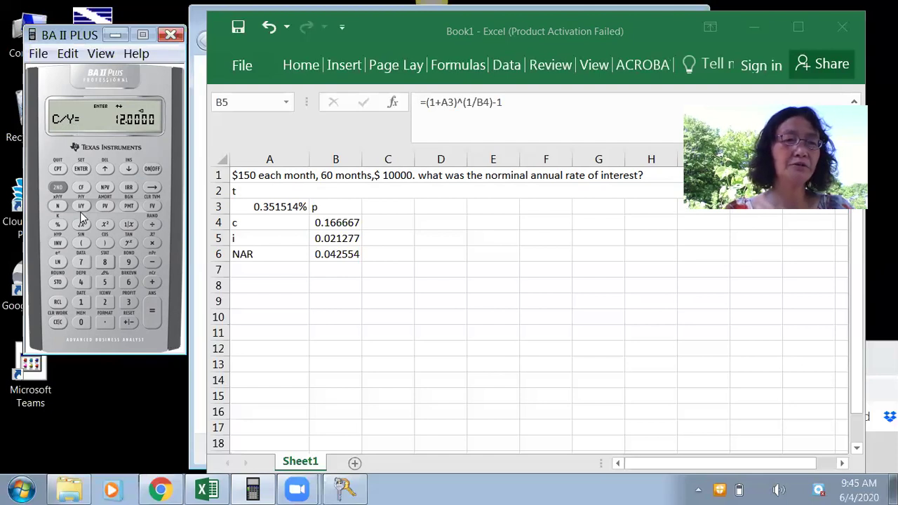
pyautogui.click(106, 302)
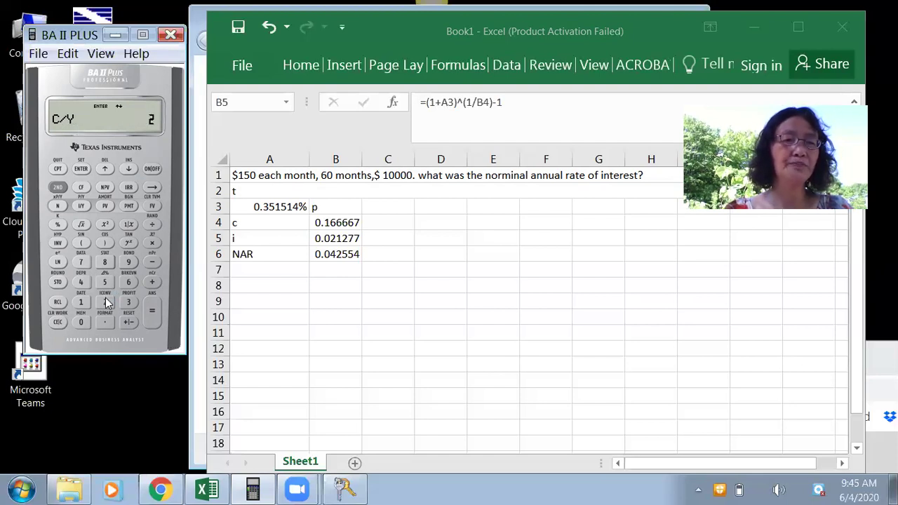
pyautogui.click(81, 169)
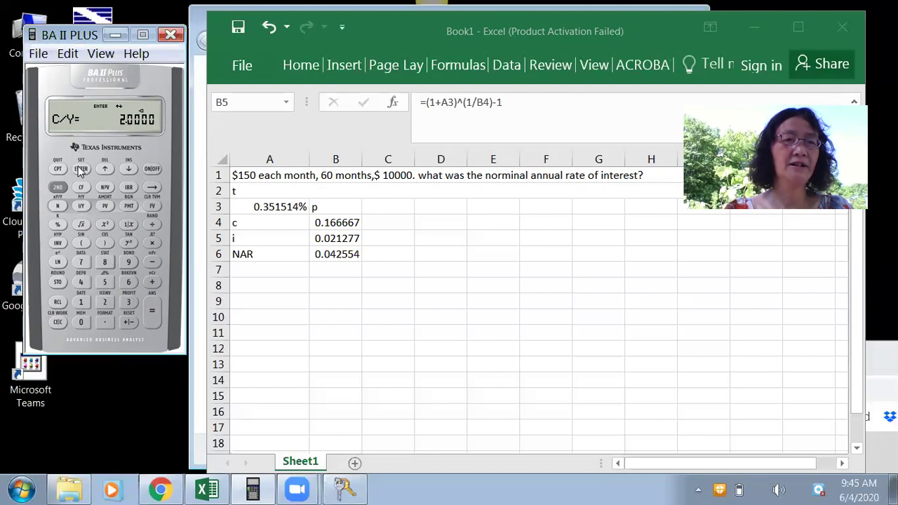
pyautogui.click(58, 187)
pyautogui.click(59, 170)
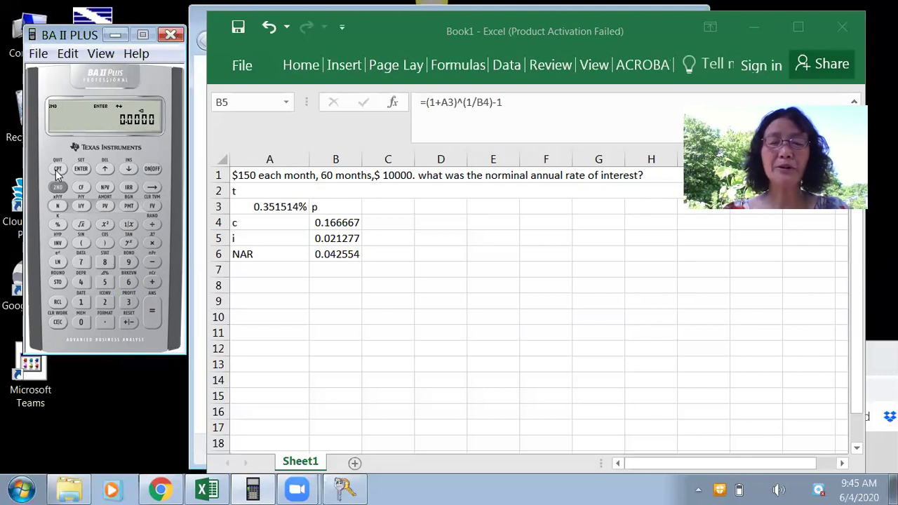
pyautogui.click(57, 170)
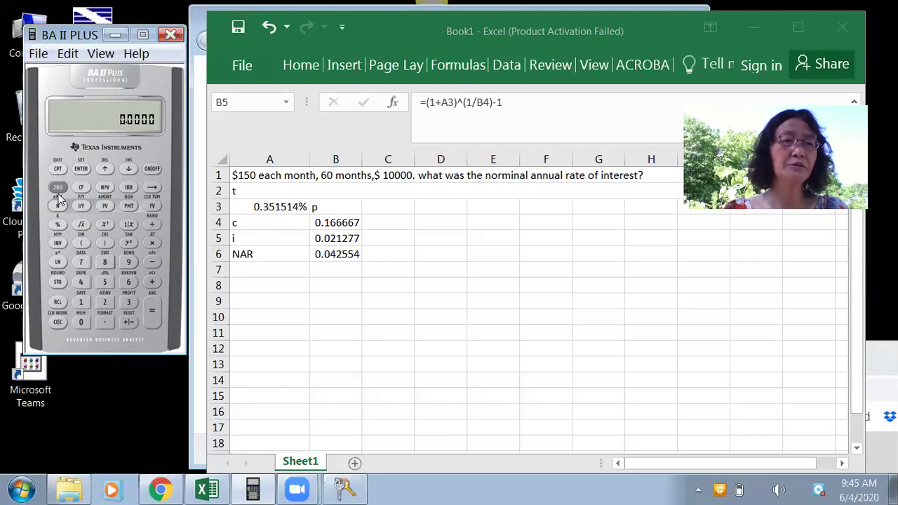
pyautogui.click(58, 187)
pyautogui.click(81, 206)
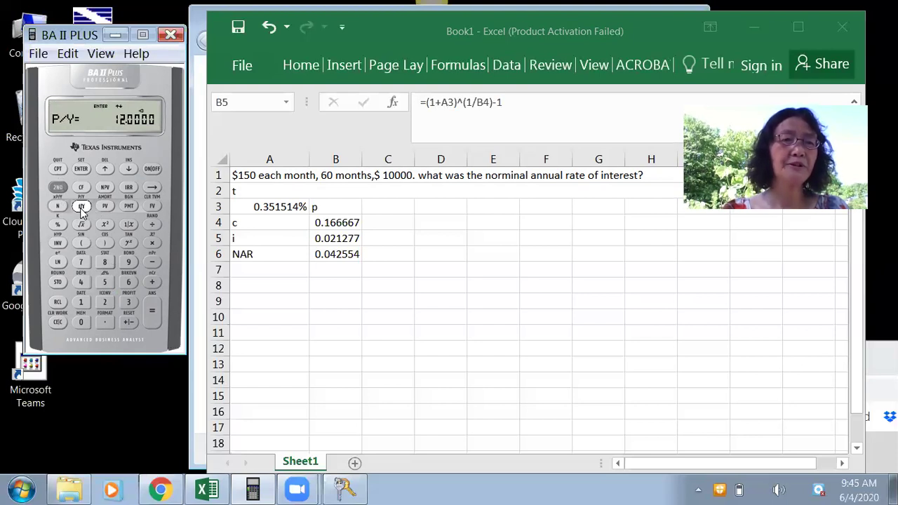
pyautogui.click(130, 173)
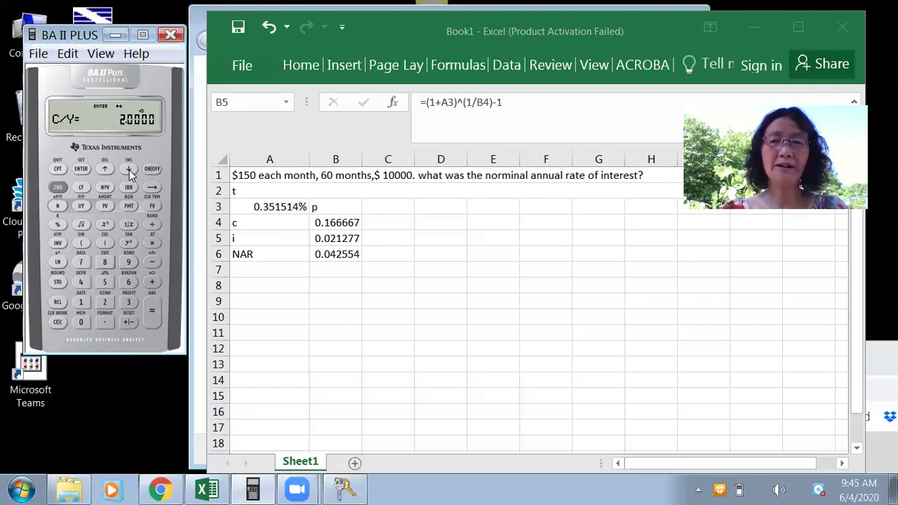
pyautogui.click(58, 188)
pyautogui.click(59, 170)
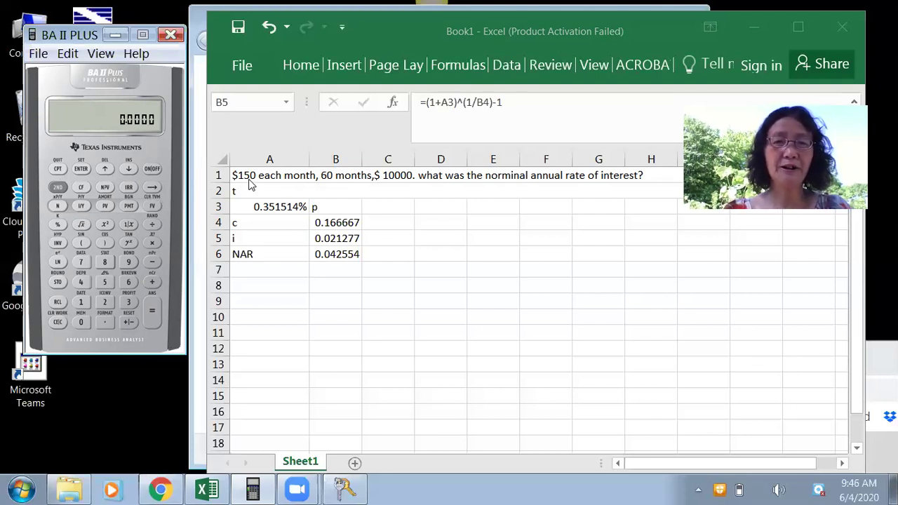
# Step: Store a payment (PMT) of -150 and 60 periods (N)
pyautogui.click(80, 302)
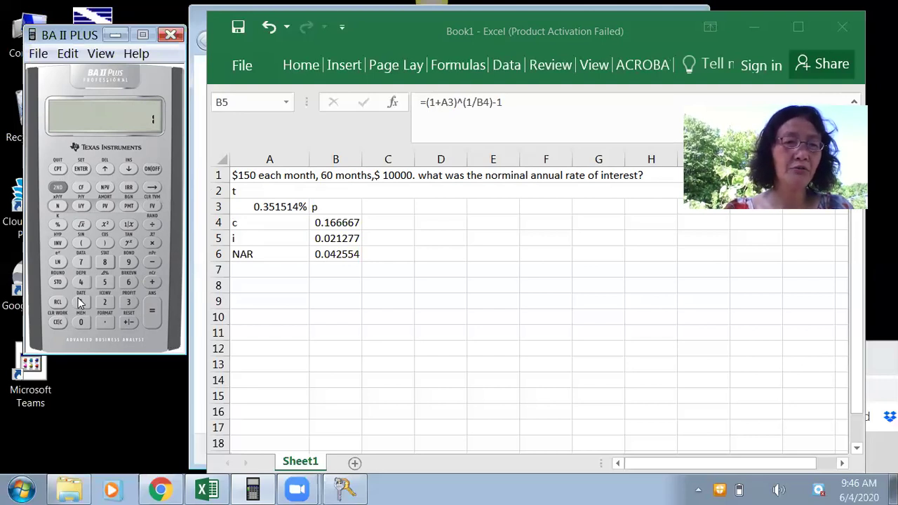
pyautogui.click(104, 282)
pyautogui.click(81, 320)
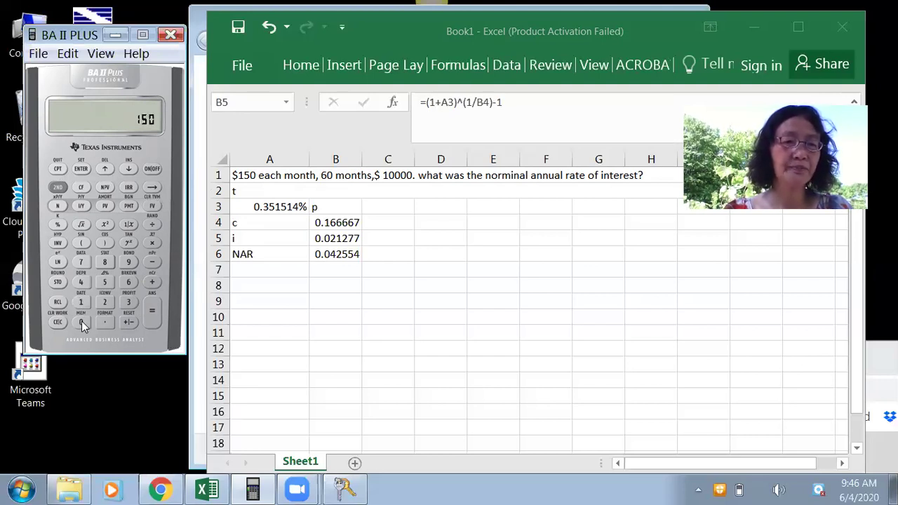
pyautogui.click(129, 321)
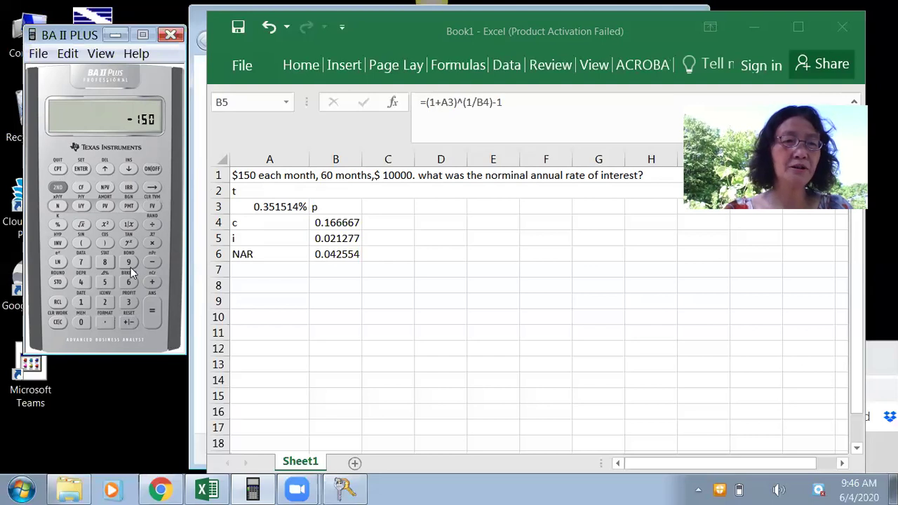
pyautogui.click(127, 206)
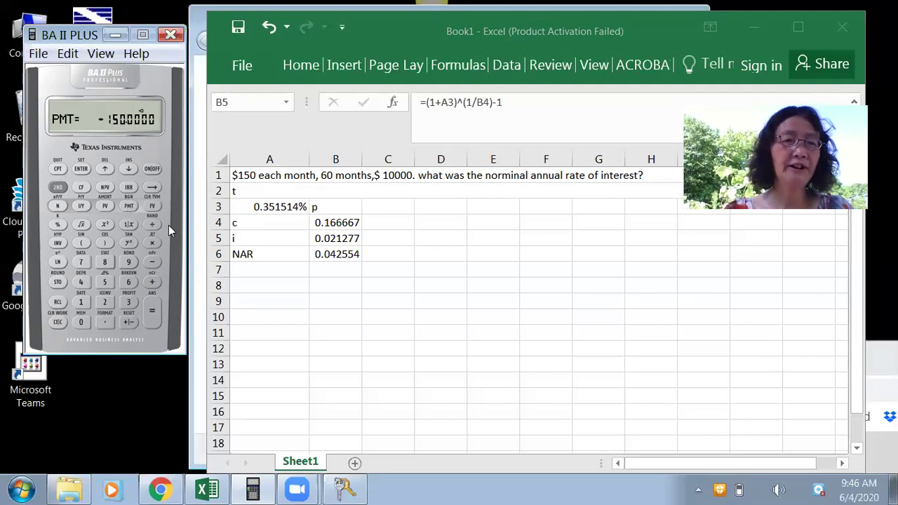
pyautogui.click(127, 282)
pyautogui.click(80, 321)
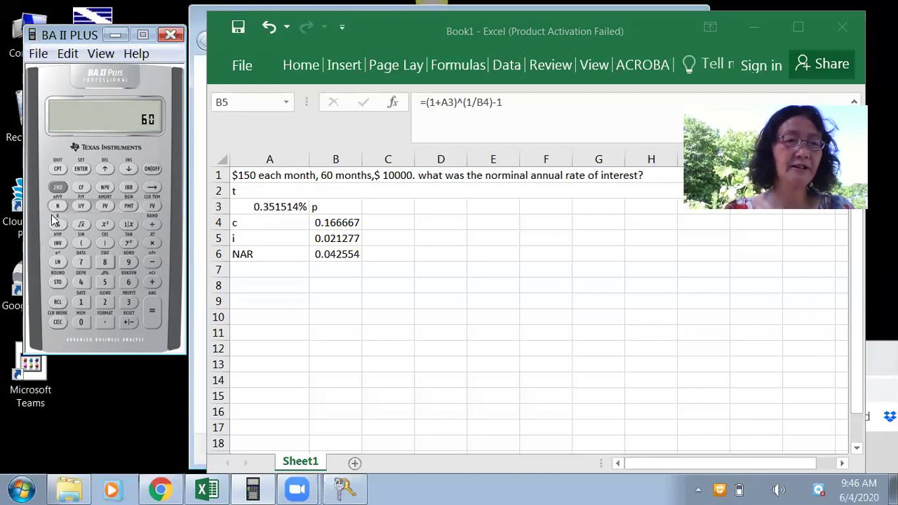
pyautogui.click(53, 208)
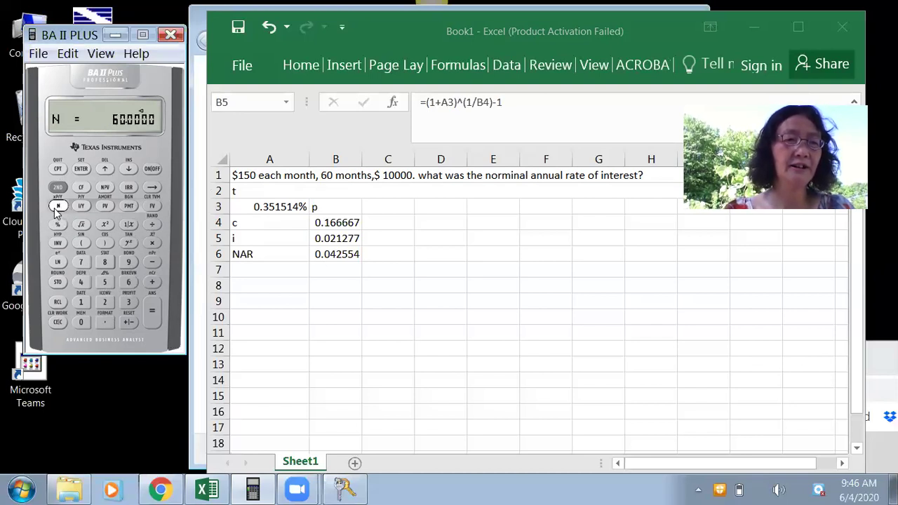
# Step: Store a present value (PV) of 0 and a future value (FV) of 10,000
pyautogui.click(82, 321)
pyautogui.click(104, 206)
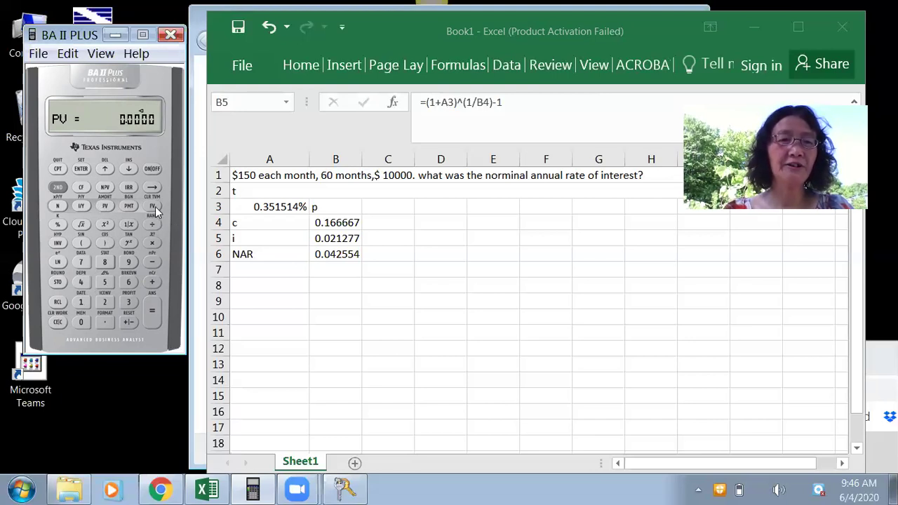
pyautogui.click(81, 302)
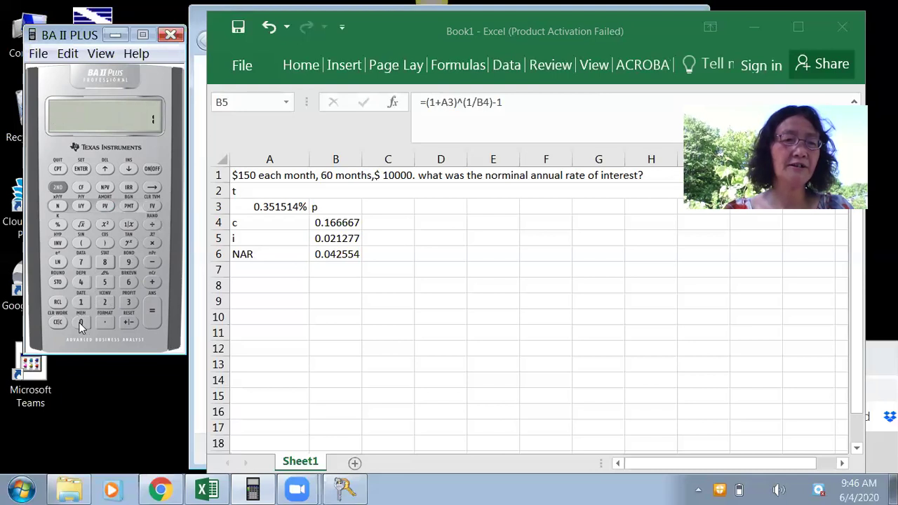
pyautogui.click(81, 322)
pyautogui.click(81, 322)
pyautogui.click(81, 322)
pyautogui.click(81, 322)
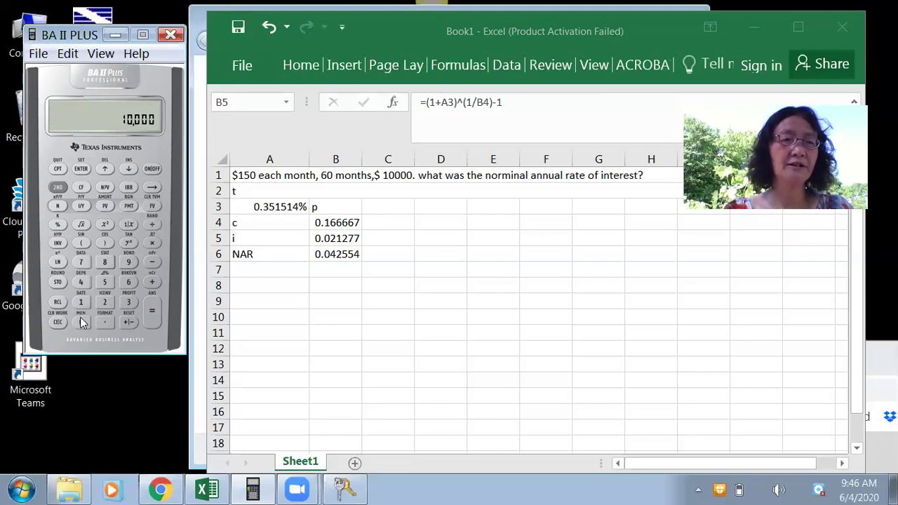
pyautogui.click(152, 206)
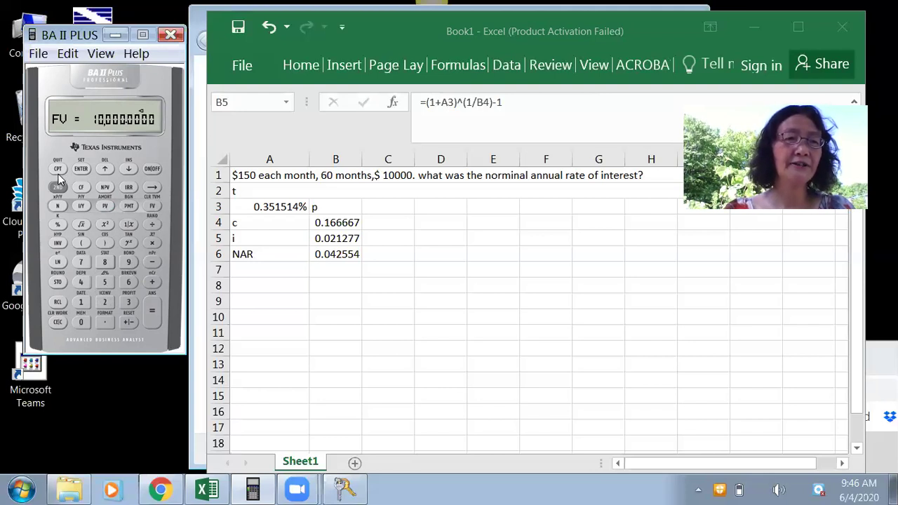
# Step: Compute I/Y on the calculator, getting 4.2554 to match 0.042554 in B6
pyautogui.click(81, 206)
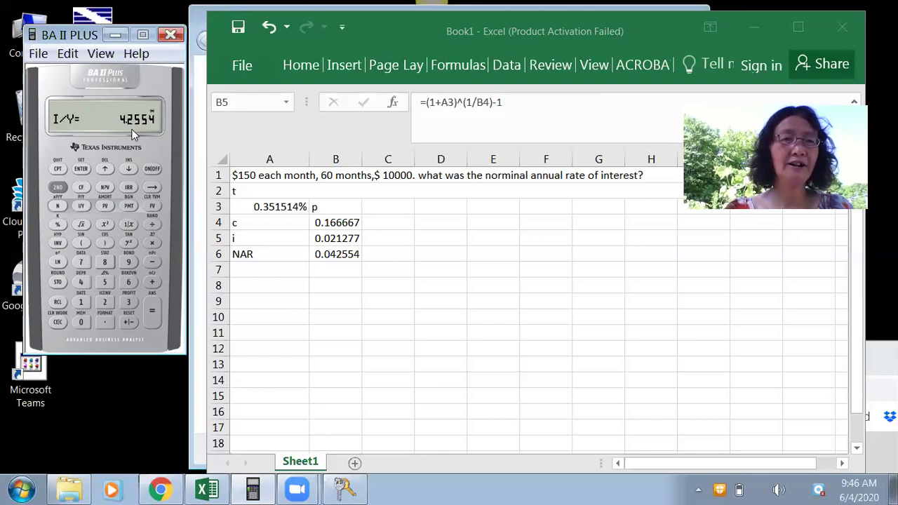